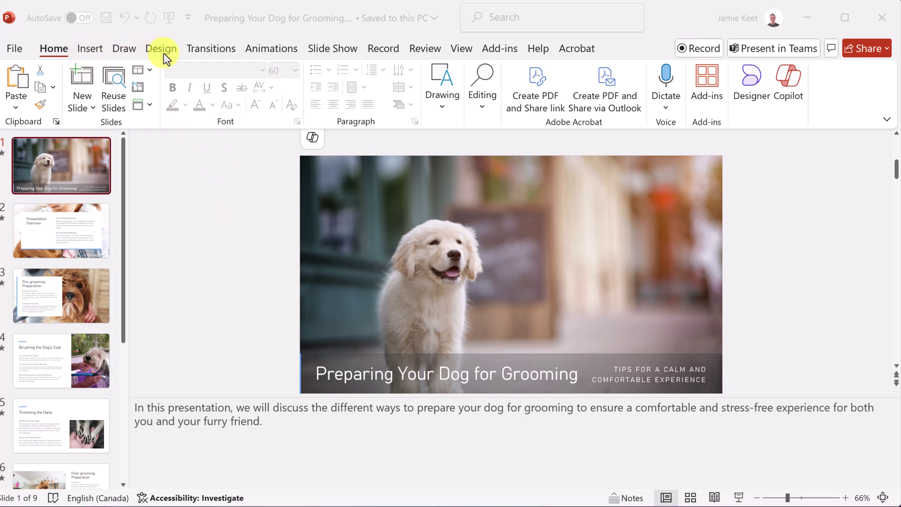
# Step: Show the Record tab, browse the slide thumbnails and return to slide 1
pyautogui.click(384, 48)
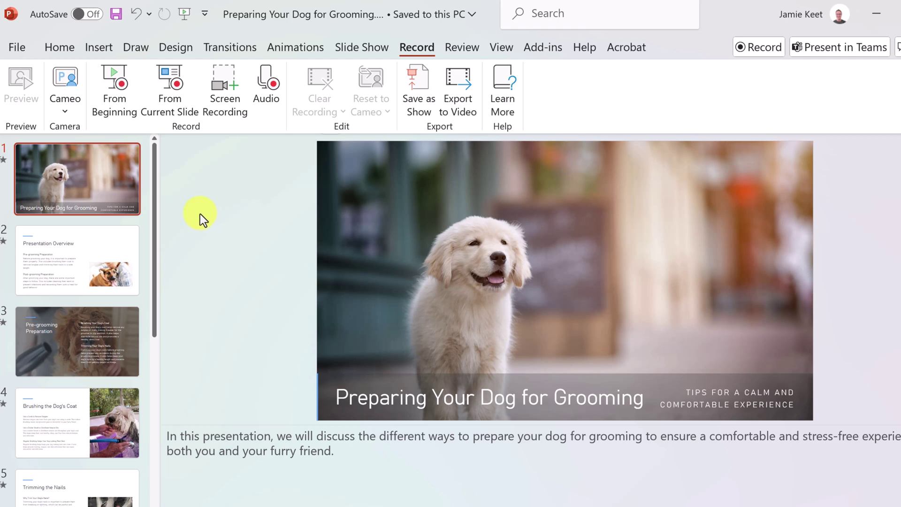
pyautogui.click(103, 271)
pyautogui.scroll(-3, 96, 291)
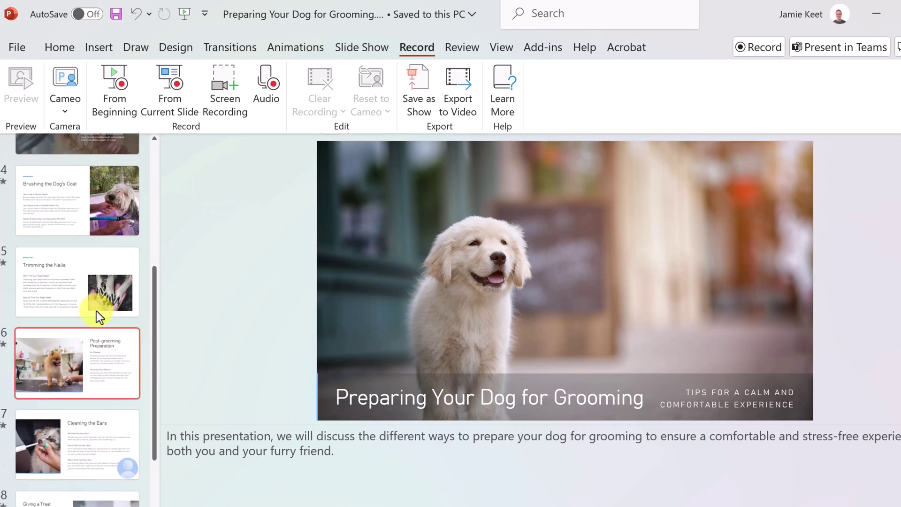
pyautogui.press('Home')
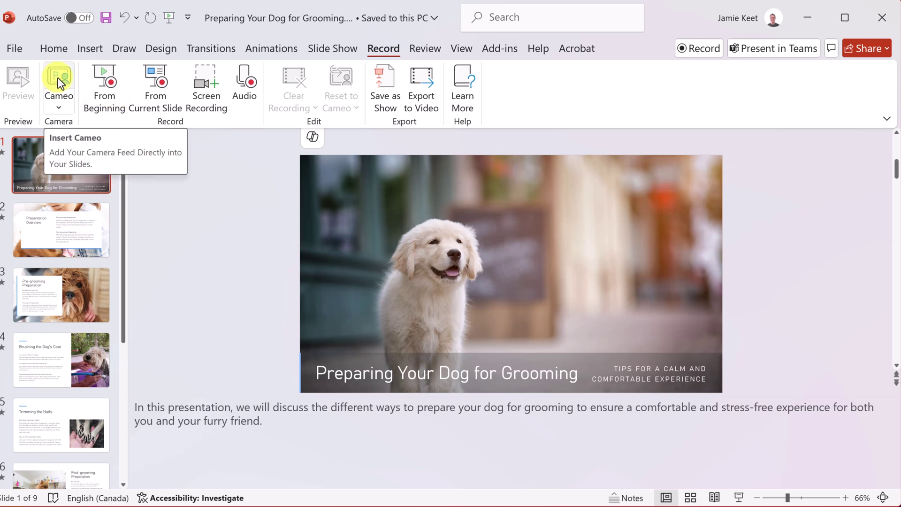
# Step: Start recording from the beginning, then toggle the camera off and back on
pyautogui.click(109, 82)
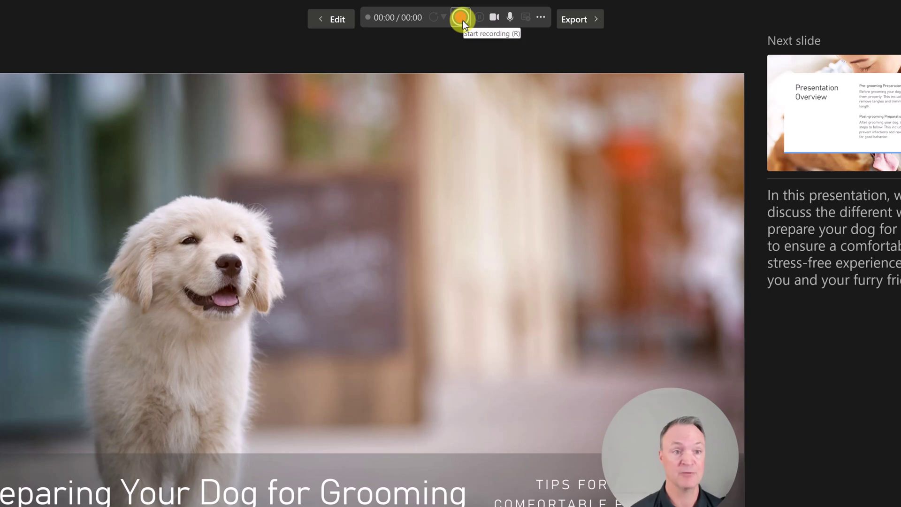
pyautogui.click(494, 19)
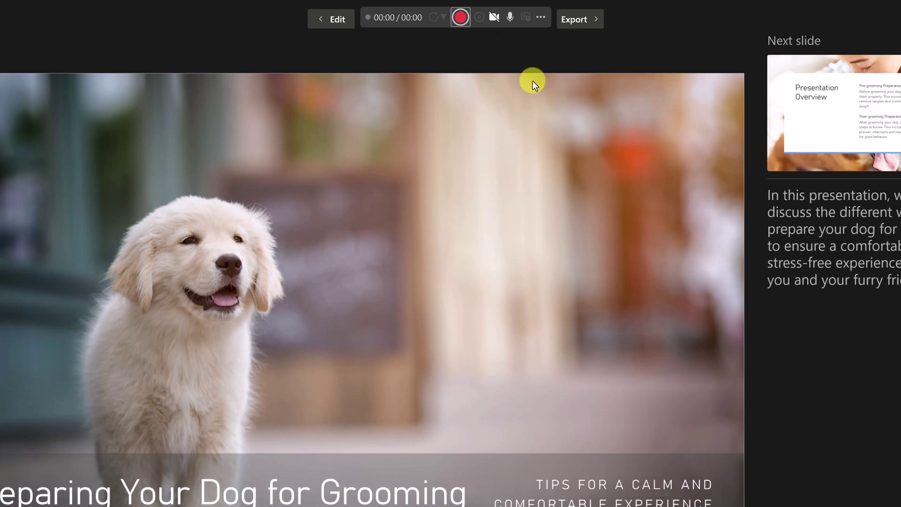
pyautogui.click(494, 18)
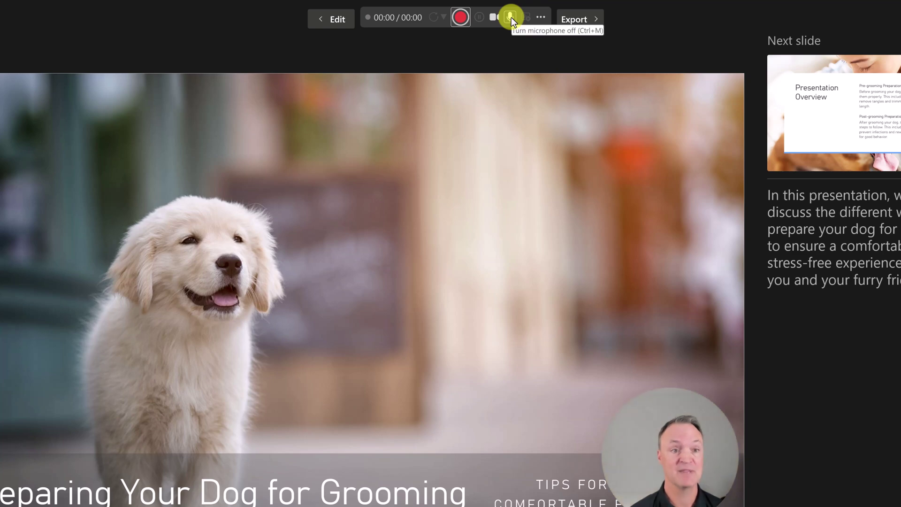
# Step: Check the Shure MV7 microphone and camera selection in the options menu
pyautogui.click(540, 21)
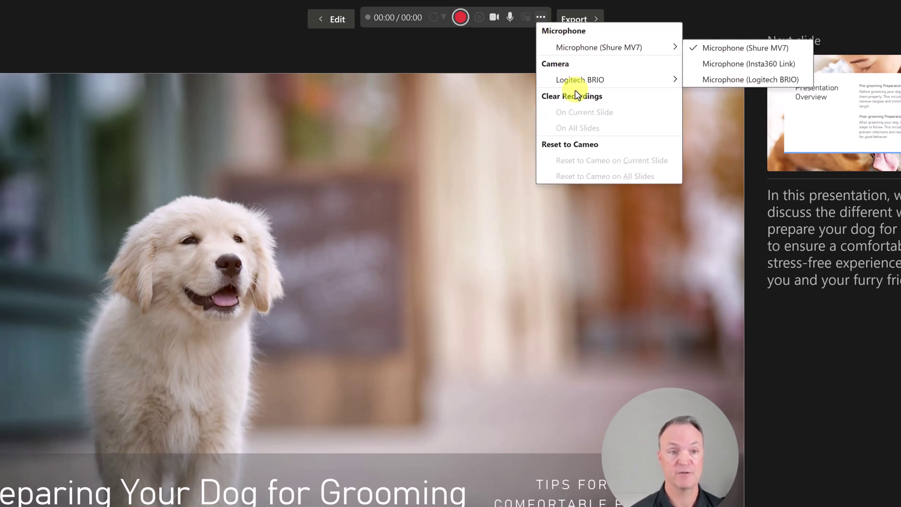
pyautogui.moveTo(631, 53)
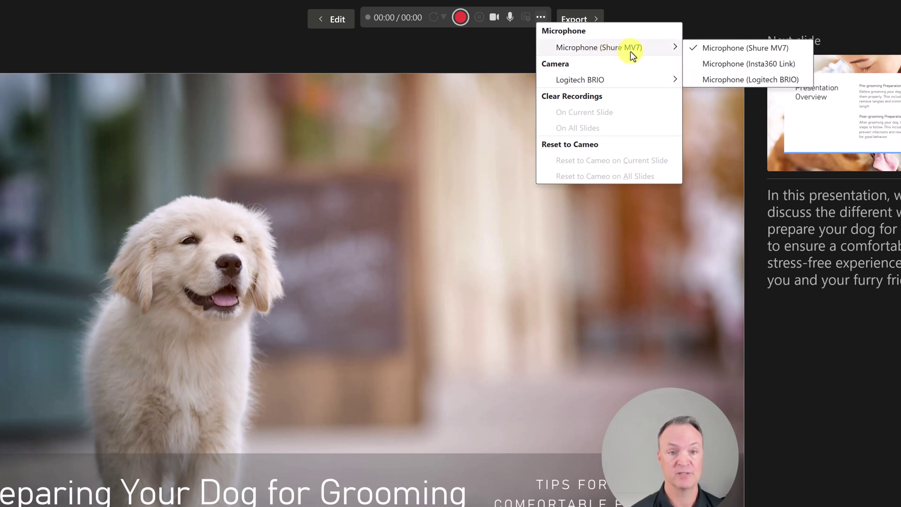
pyautogui.moveTo(630, 78)
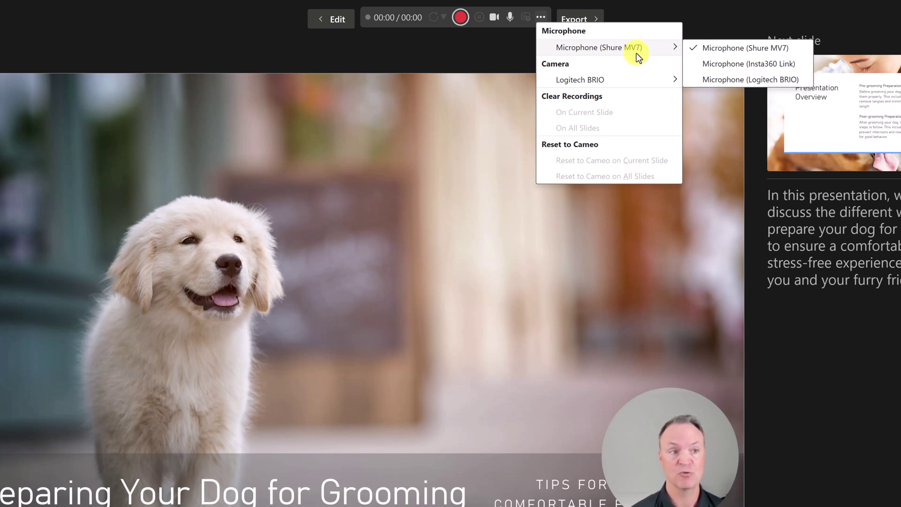
pyautogui.click(421, 34)
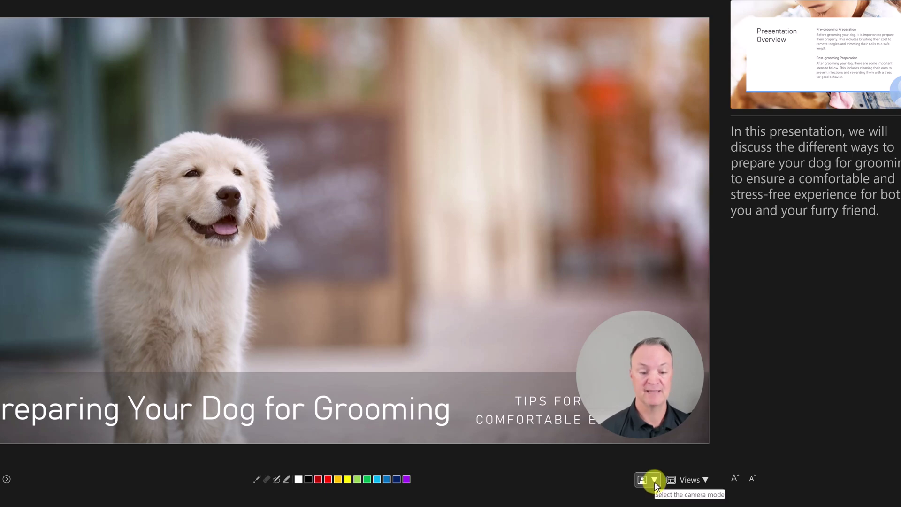
# Step: Choose the Teleprompter layout from the recording views list
pyautogui.click(654, 480)
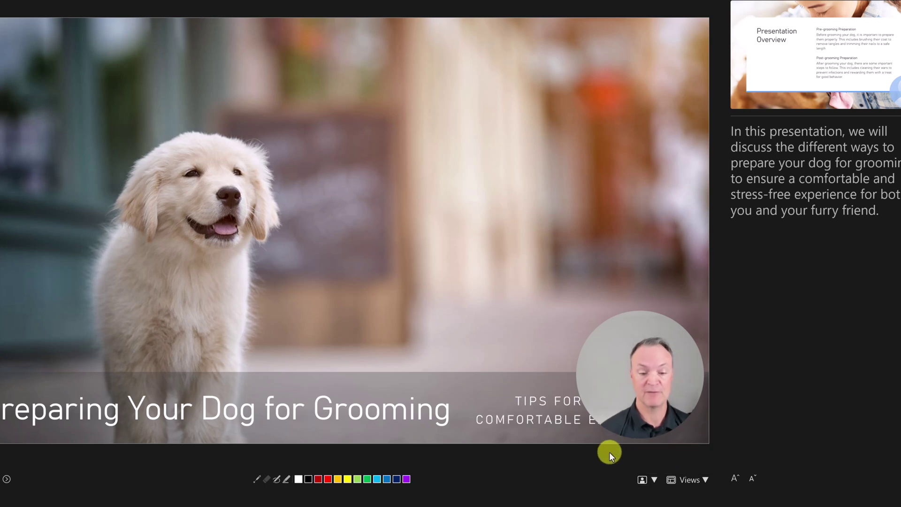
pyautogui.click(705, 480)
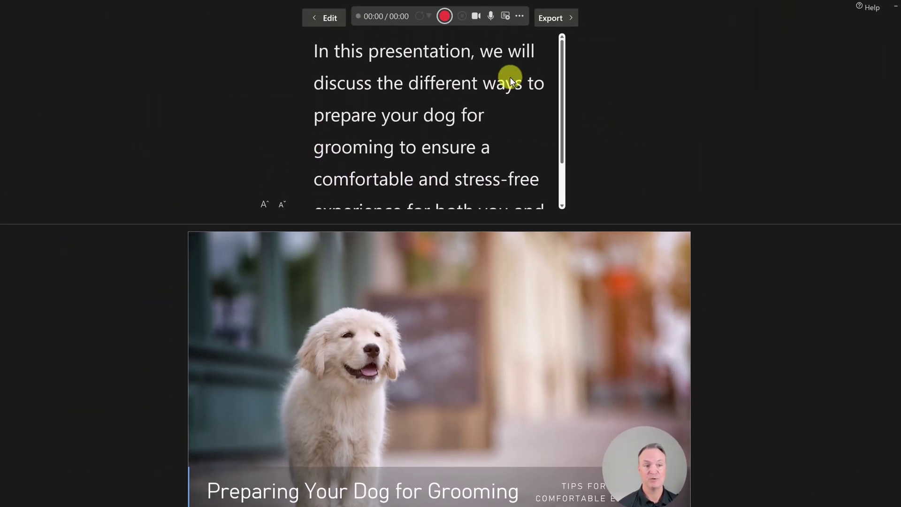
# Step: Test the teleprompter's auto-scroll by playing and then pausing it
pyautogui.click(507, 16)
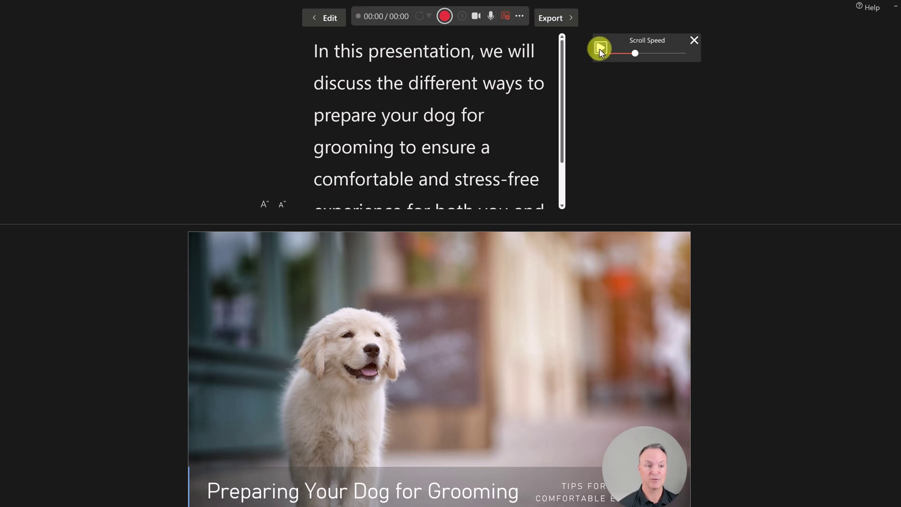
pyautogui.click(599, 49)
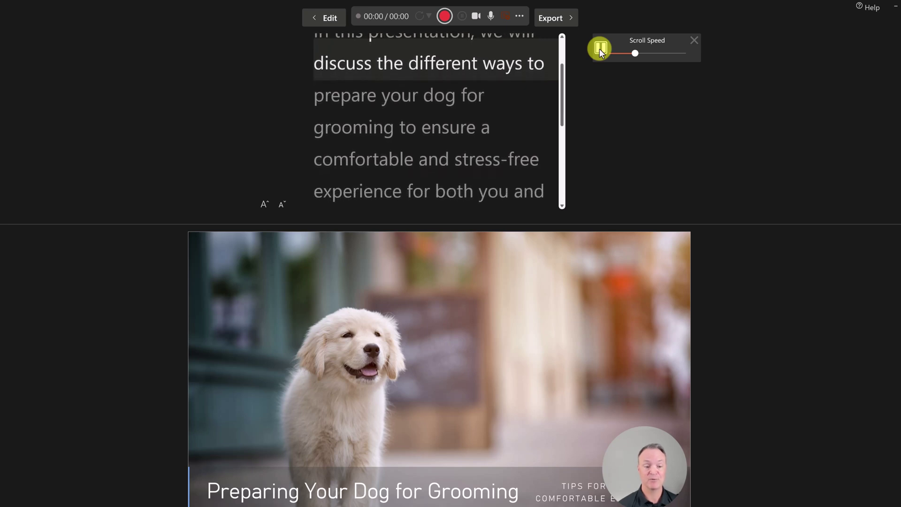
pyautogui.click(599, 49)
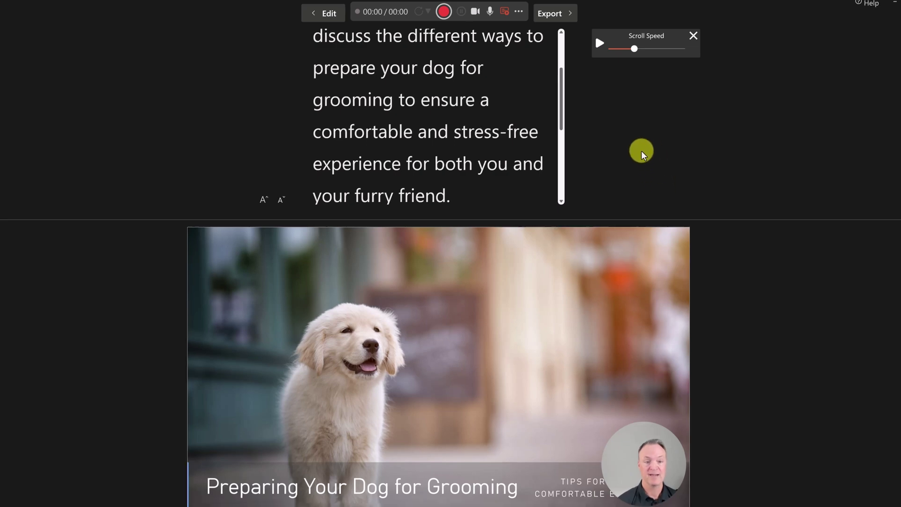
# Step: Try Slide View, then switch the recording to Presenter View
pyautogui.click(636, 489)
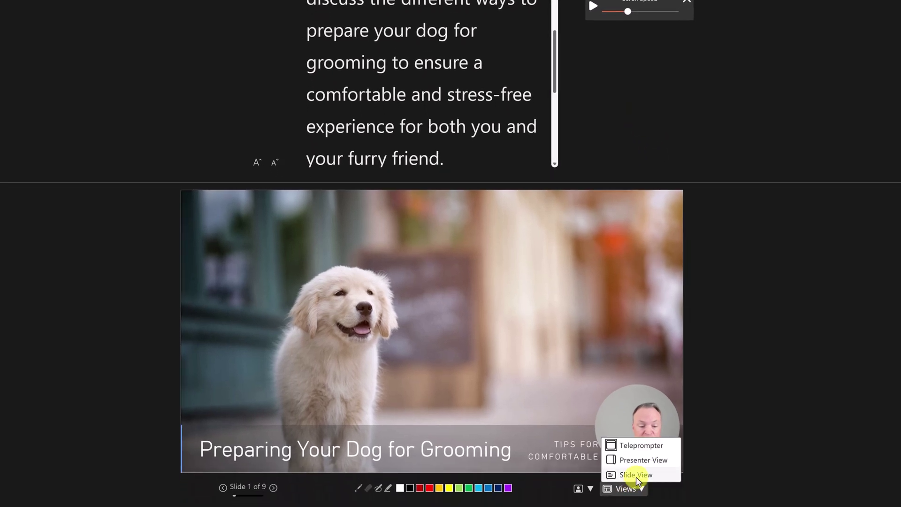
pyautogui.click(635, 475)
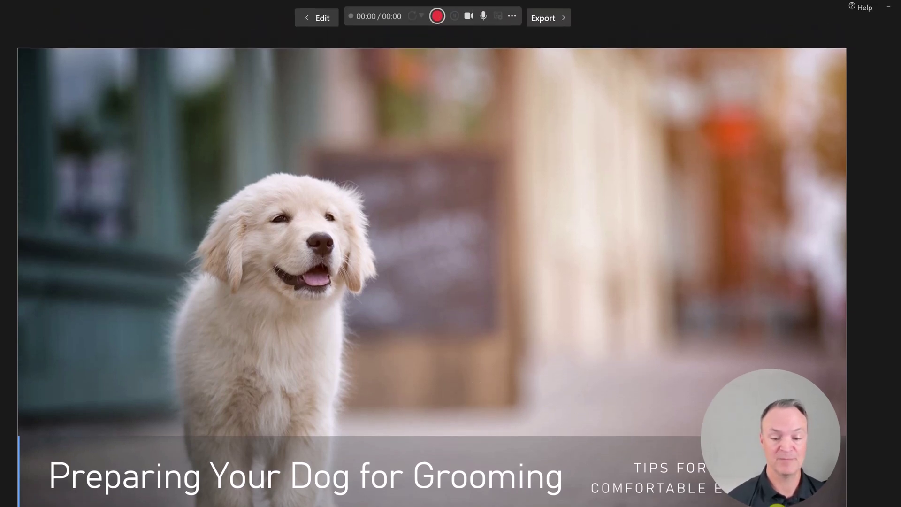
pyautogui.click(832, 502)
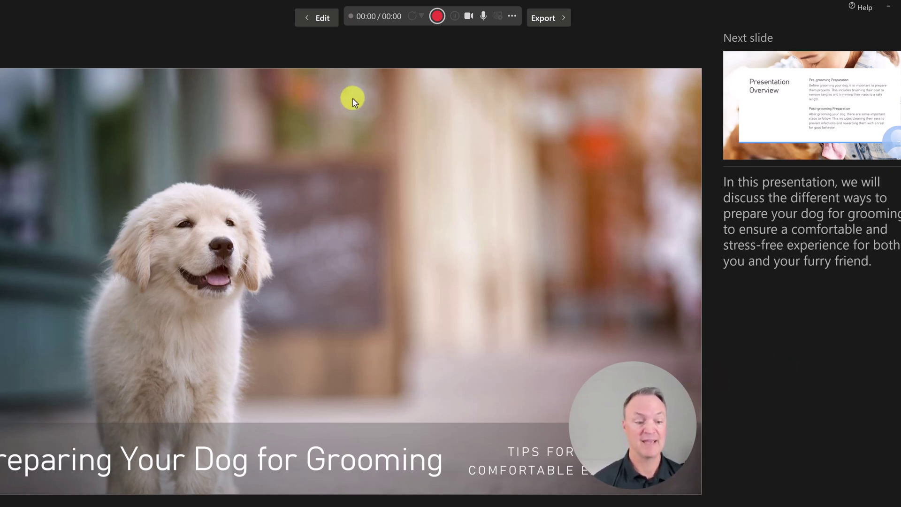
# Step: Back in the editor, insert a cameo on this slide only and browse the Designer ideas
pyautogui.click(321, 20)
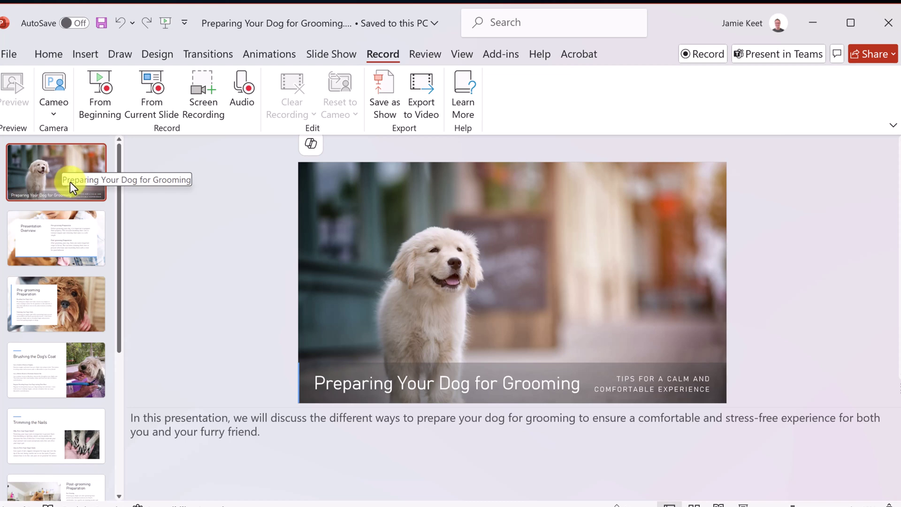
pyautogui.click(52, 118)
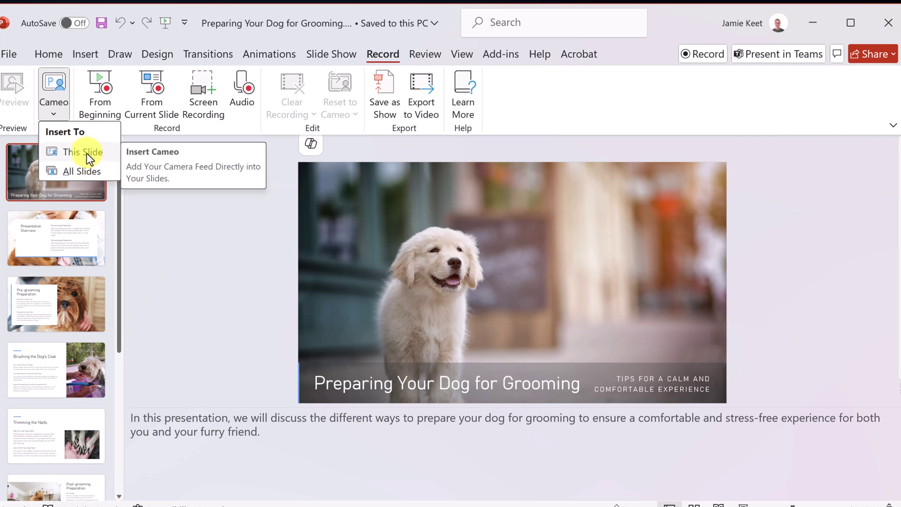
pyautogui.click(86, 153)
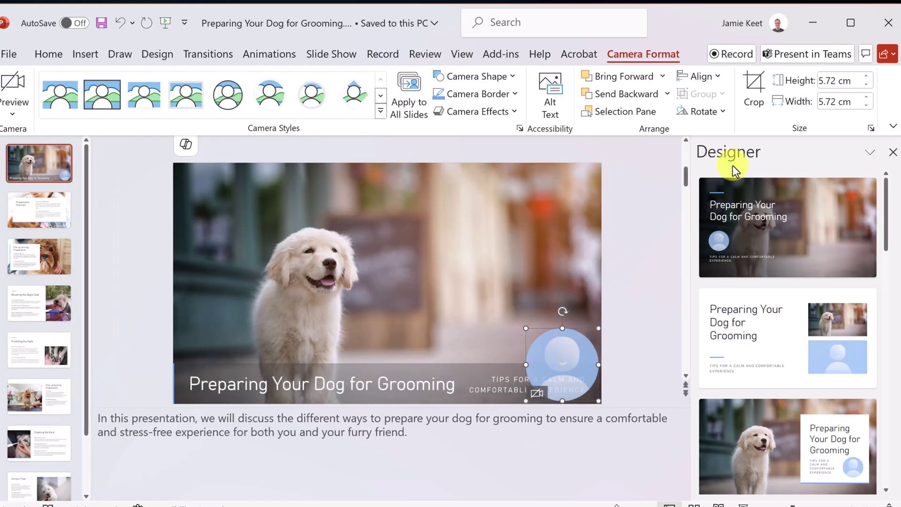
pyautogui.scroll(-5, 773, 301)
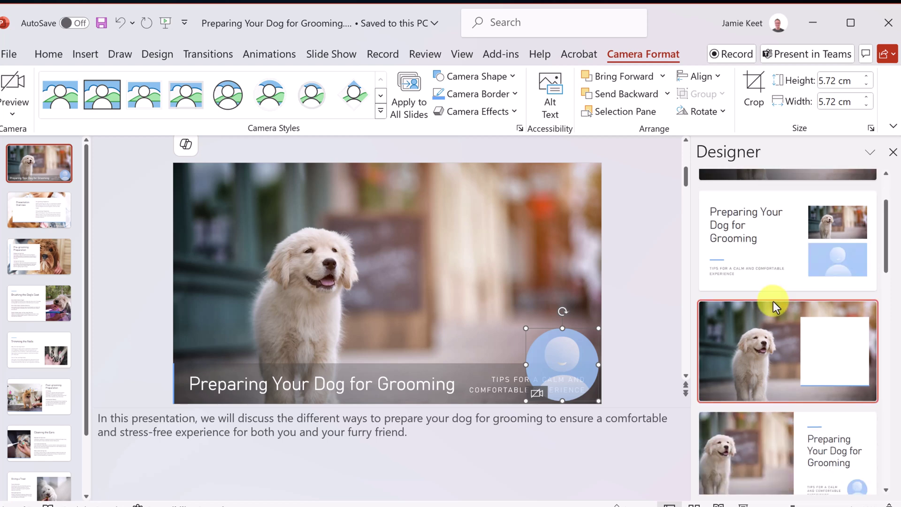
pyautogui.scroll(-7, 773, 301)
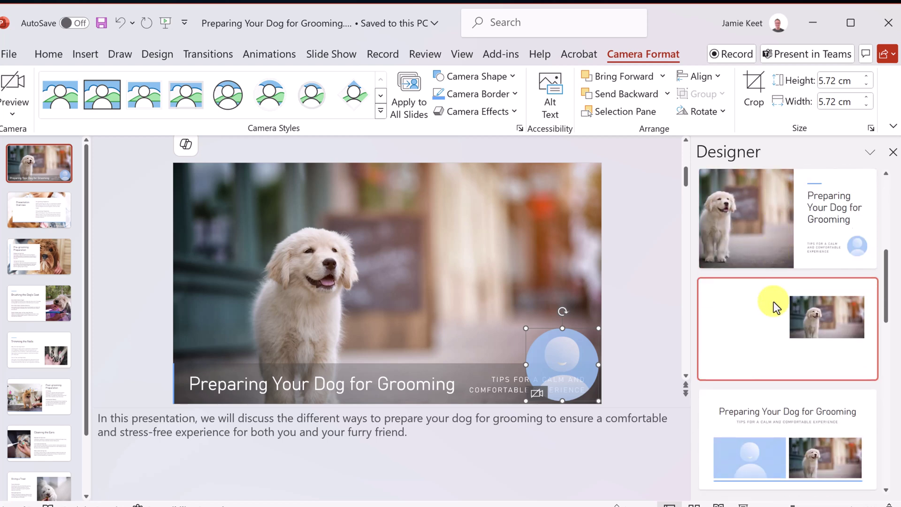
pyautogui.scroll(-5, 798, 338)
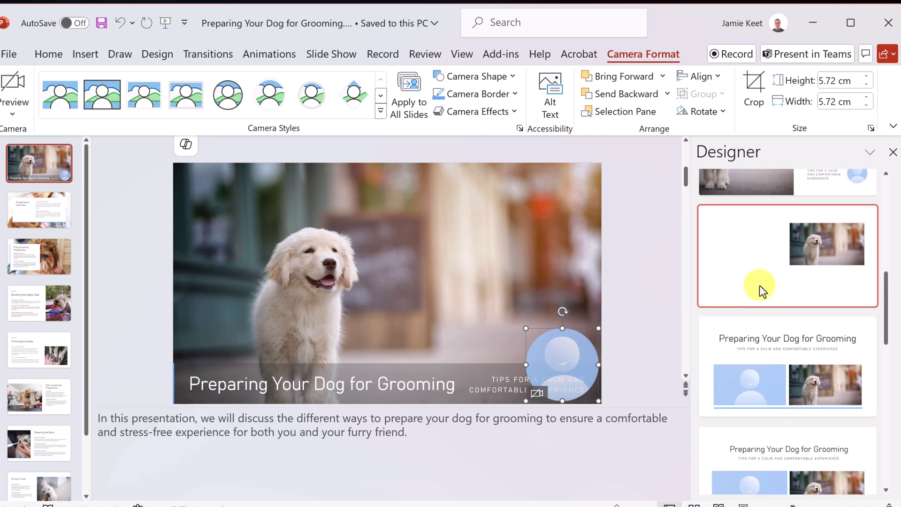
# Step: Undo the side-by-side design, then move the cameo right and enlarge it to 12.44 cm
pyautogui.click(759, 285)
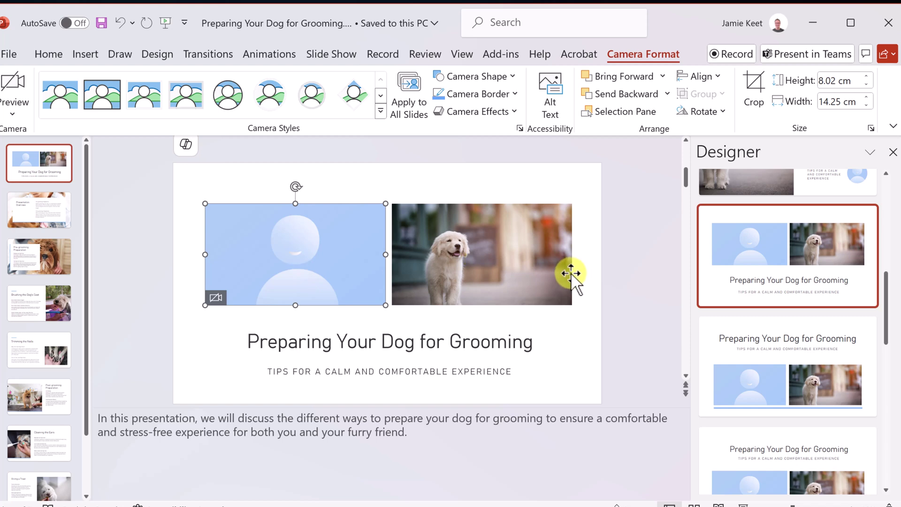
pyautogui.hotkey('ctrl', 'z')
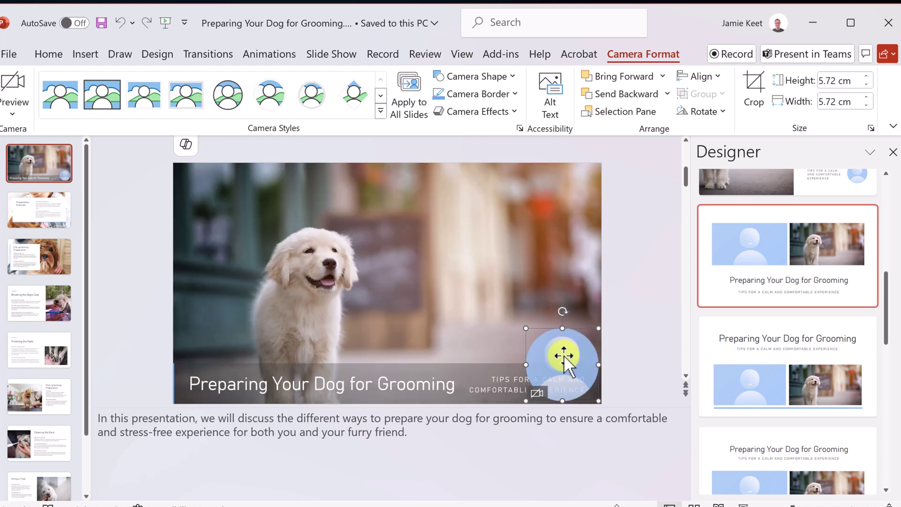
pyautogui.moveTo(564, 356); pyautogui.dragTo(506, 255)
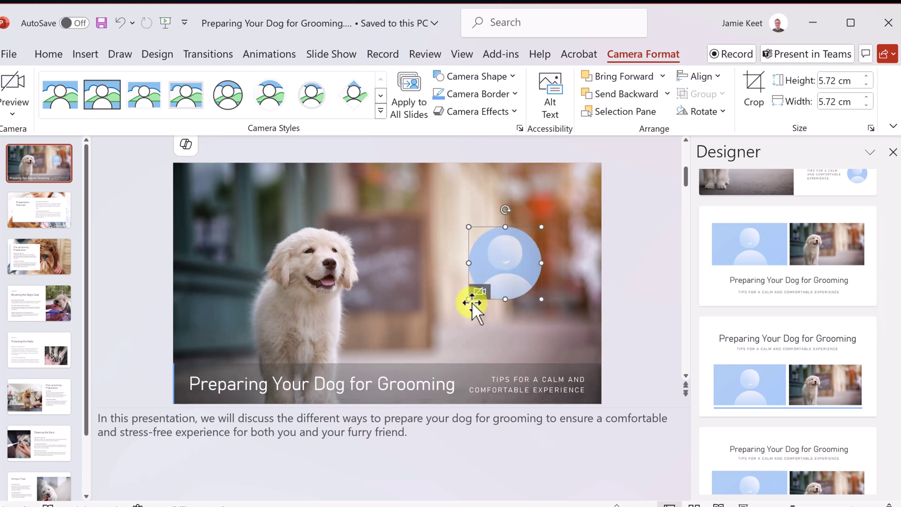
pyautogui.moveTo(466, 301); pyautogui.dragTo(412, 325)
pyautogui.moveTo(493, 301); pyautogui.dragTo(521, 264)
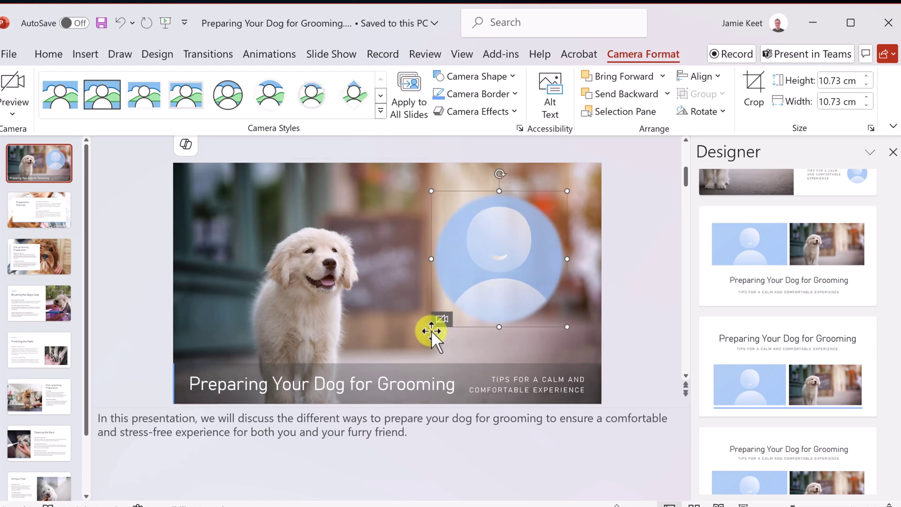
pyautogui.moveTo(432, 330); pyautogui.dragTo(410, 348)
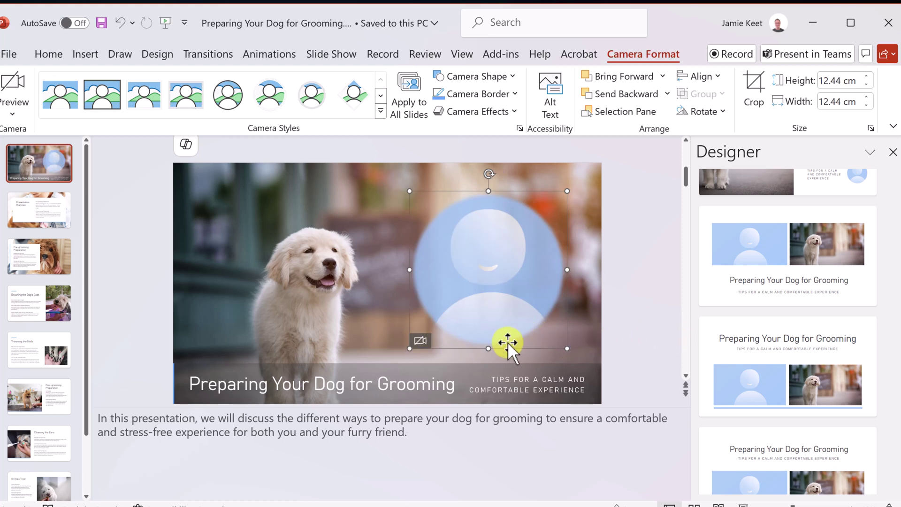
# Step: Preview the live camera in the cameo, turn it off, and confirm Logitech BRIO
pyautogui.click(421, 343)
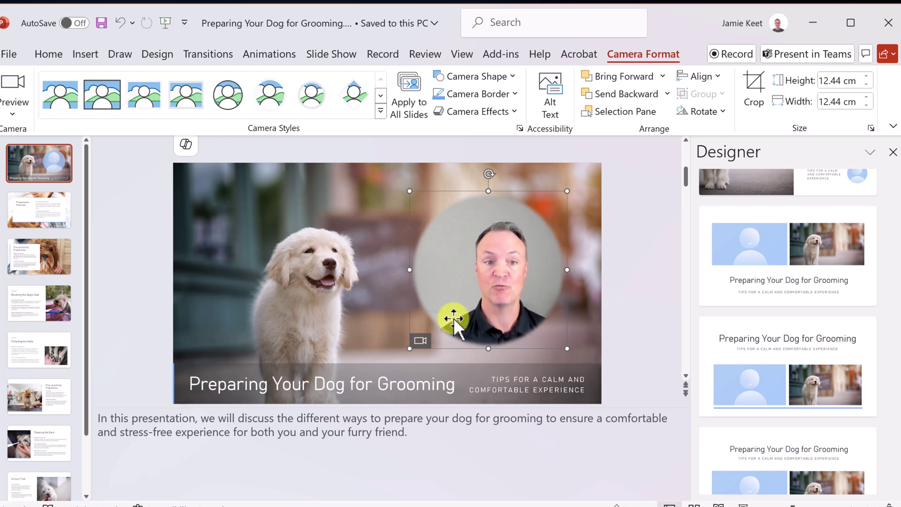
pyautogui.click(420, 342)
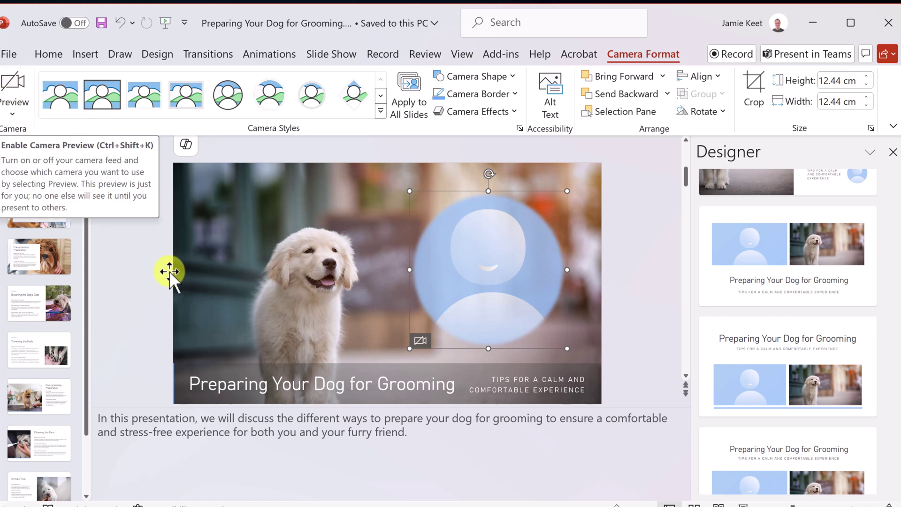
pyautogui.click(11, 114)
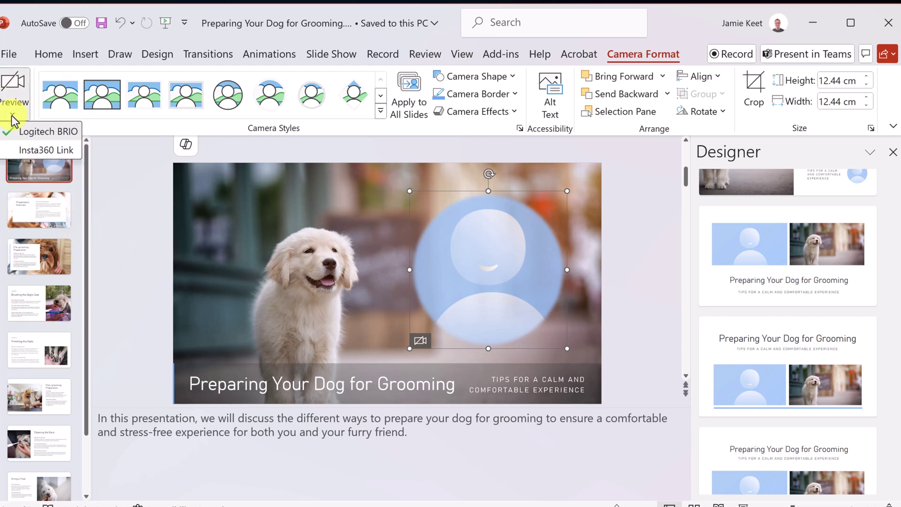
pyautogui.click(140, 116)
# Step: Add a cameo to all slides and delete the duplicate one on the title slide
pyautogui.click(383, 54)
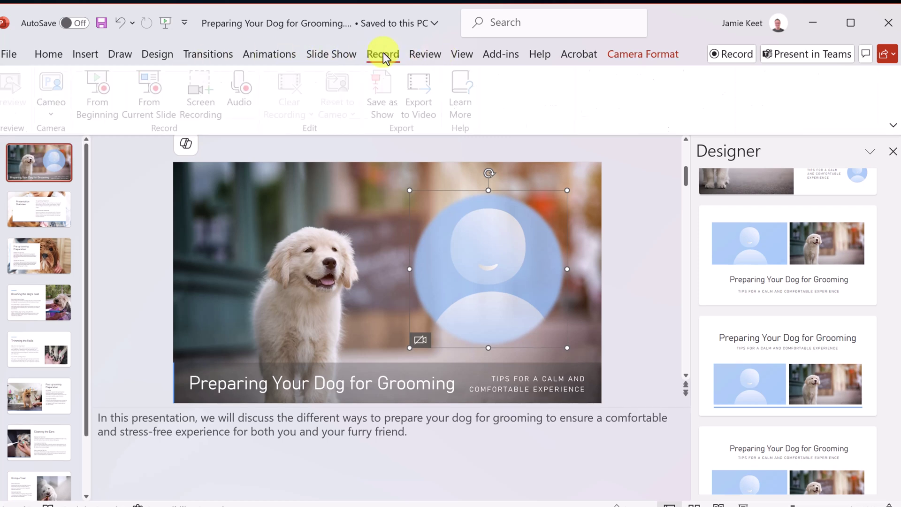
pyautogui.click(55, 113)
pyautogui.click(74, 169)
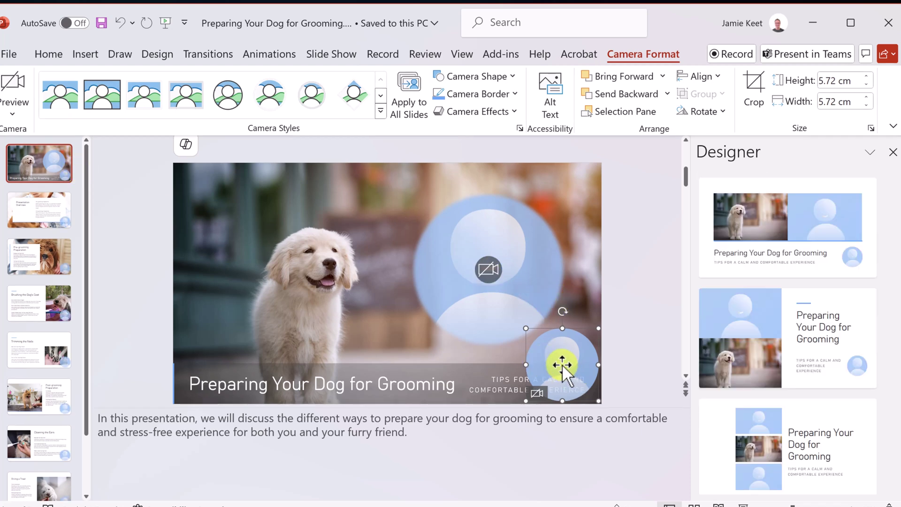
pyautogui.press('Delete')
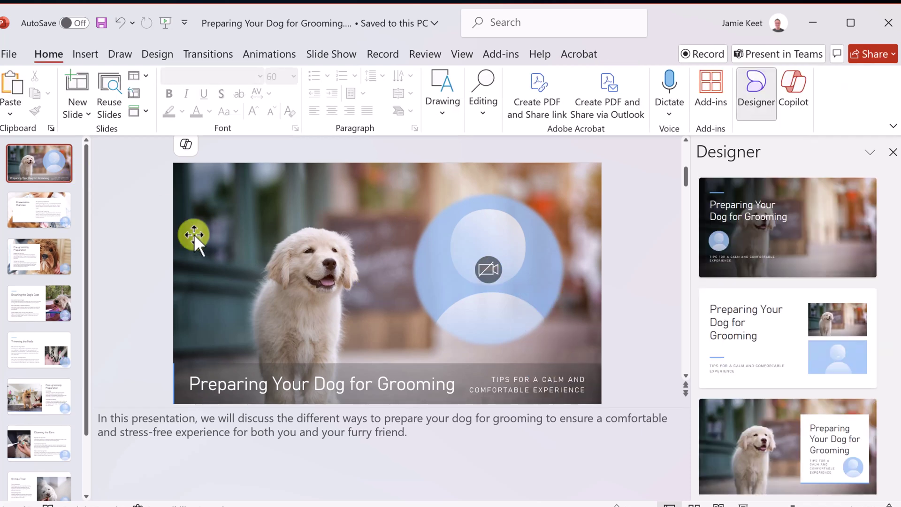
# Step: Give slide 2 the camera-above-photo design and slide 3 the dark full-photo design
pyautogui.click(46, 224)
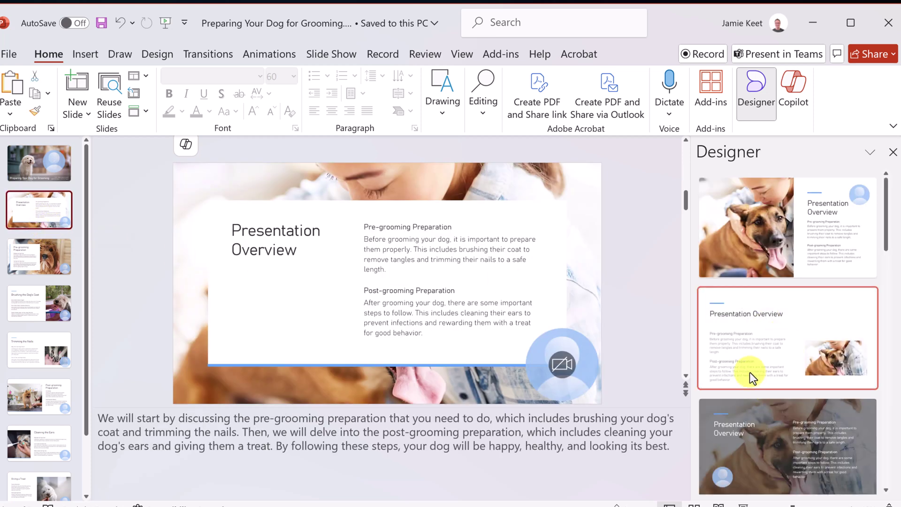
pyautogui.click(764, 350)
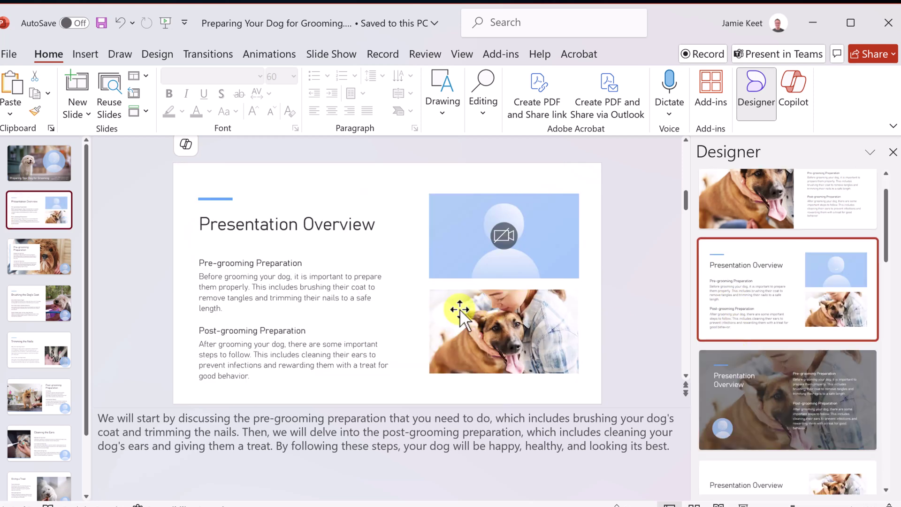
pyautogui.click(53, 277)
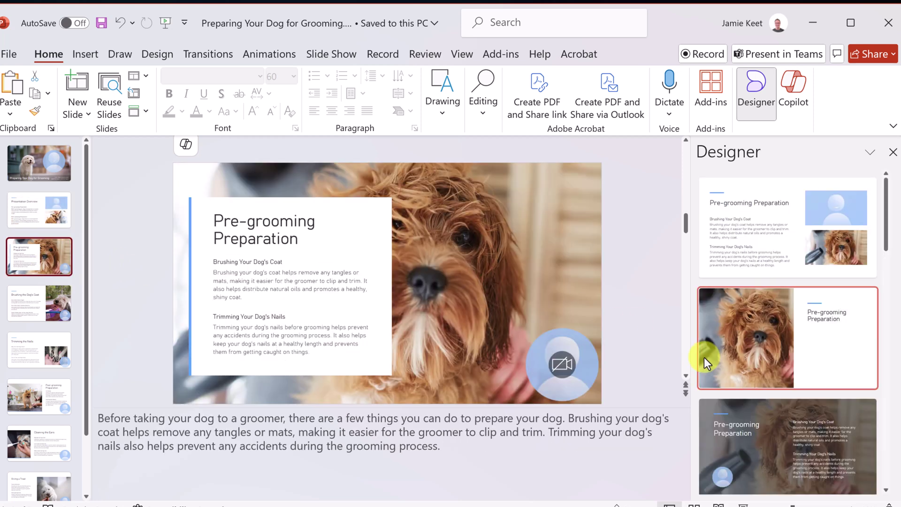
pyautogui.scroll(-1, 725, 361)
pyautogui.scroll(-1, 728, 357)
pyautogui.scroll(1, 764, 305)
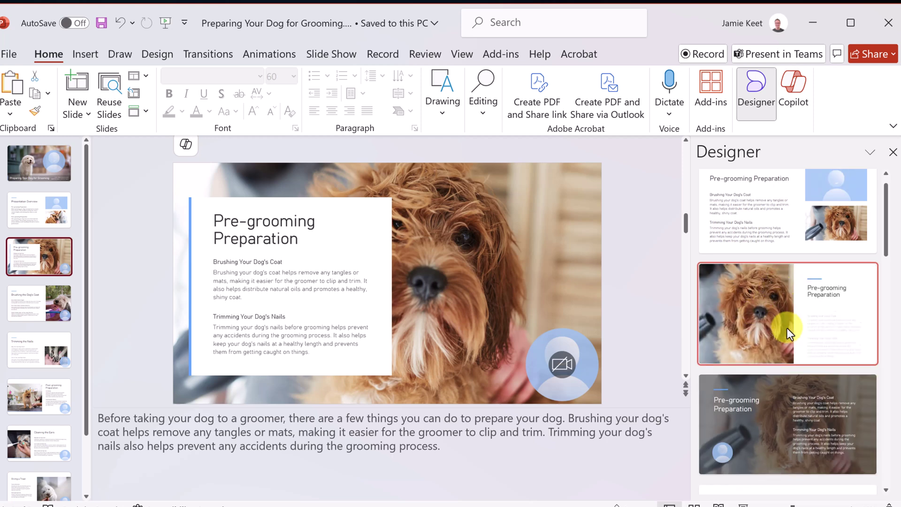
pyautogui.scroll(1, 786, 326)
pyautogui.scroll(-1, 776, 378)
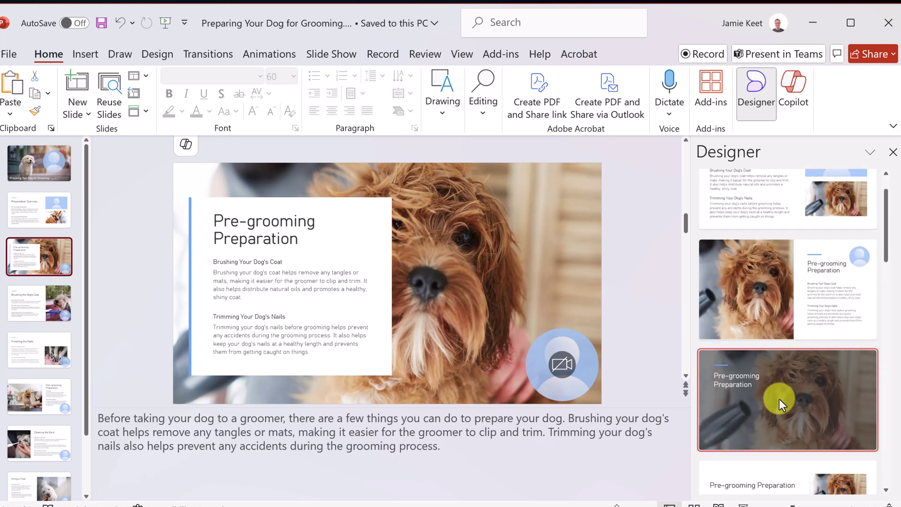
pyautogui.click(779, 403)
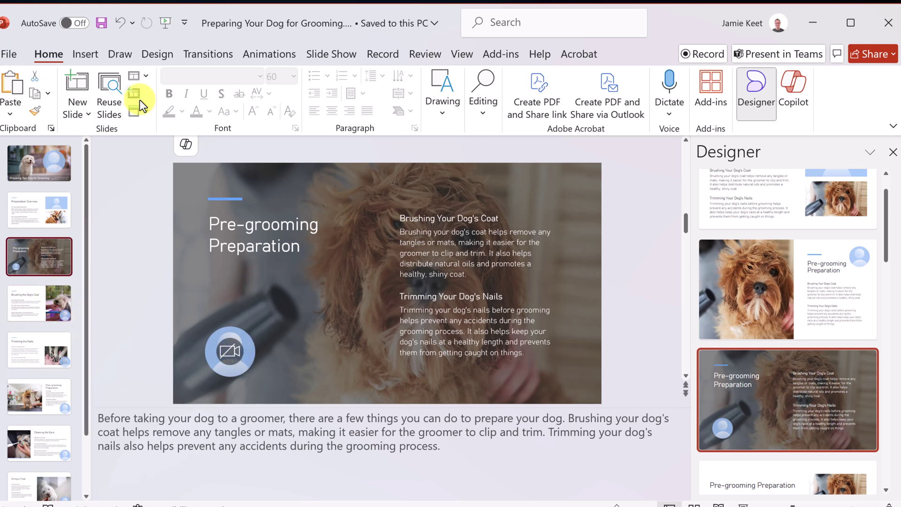
pyautogui.click(40, 165)
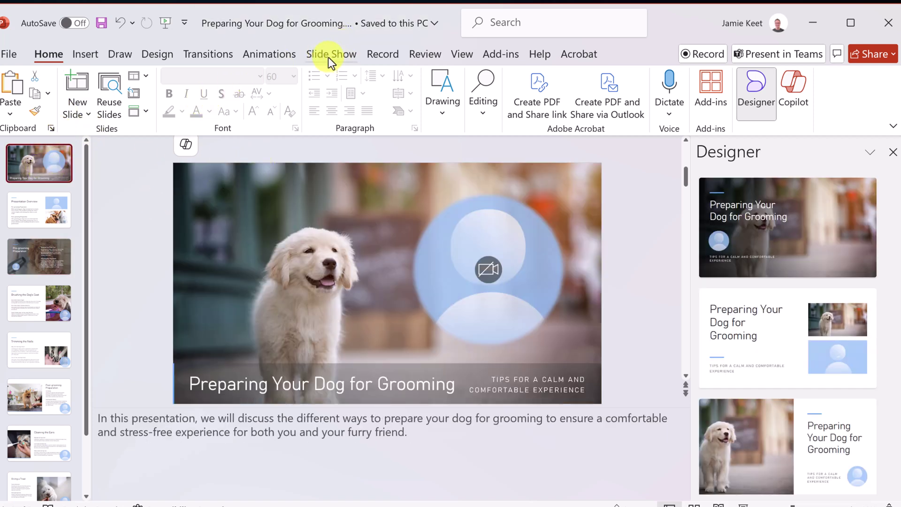
# Step: Open the recording view from slide 1, set Blur Background, and step through slides back
pyautogui.click(383, 55)
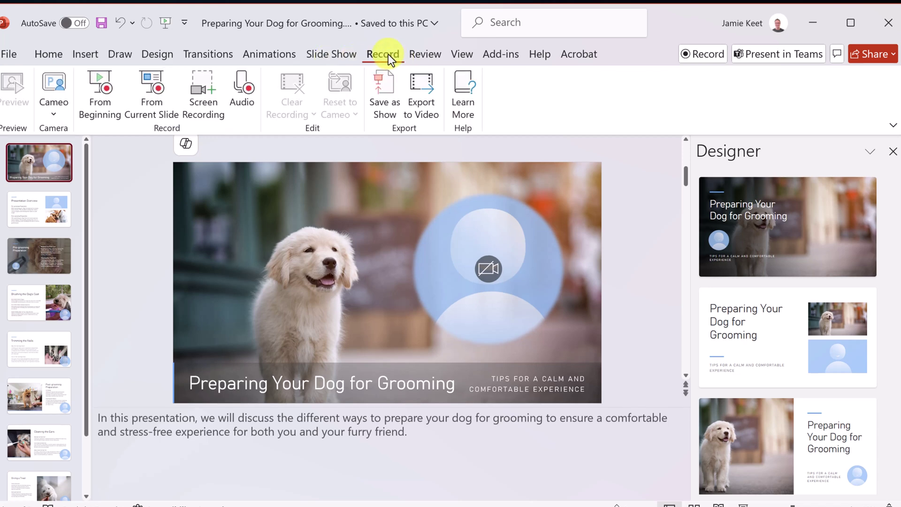
pyautogui.click(107, 97)
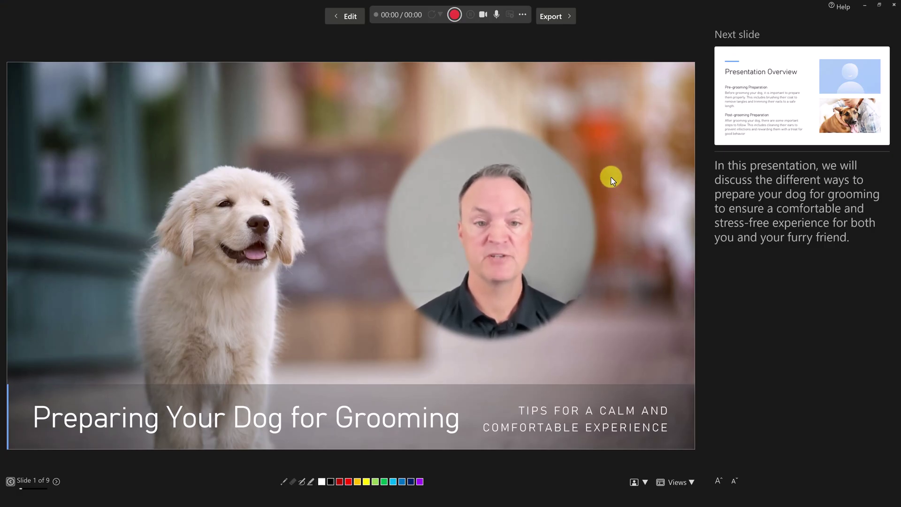
pyautogui.press('Right')
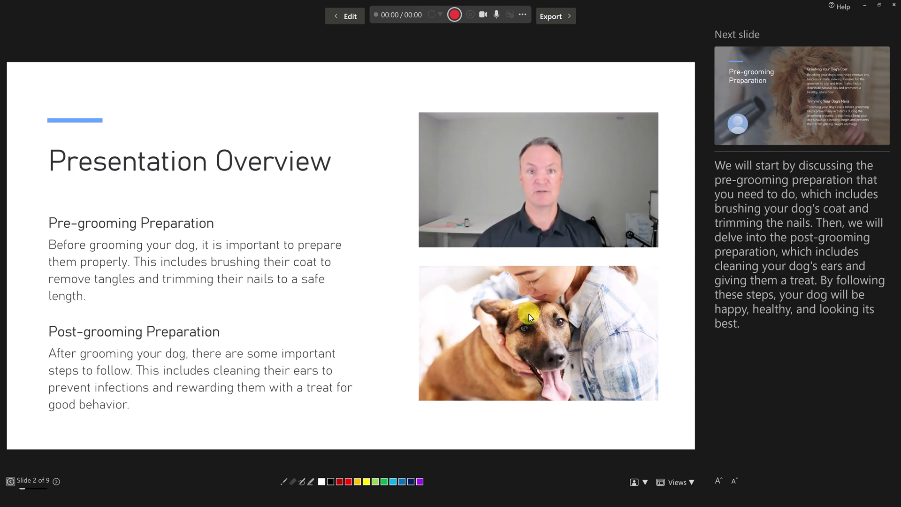
pyautogui.click(644, 482)
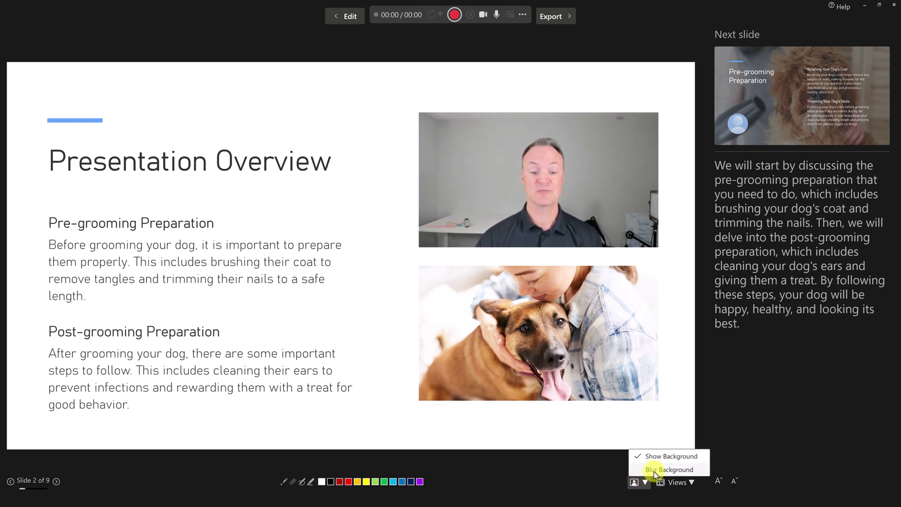
pyautogui.click(655, 470)
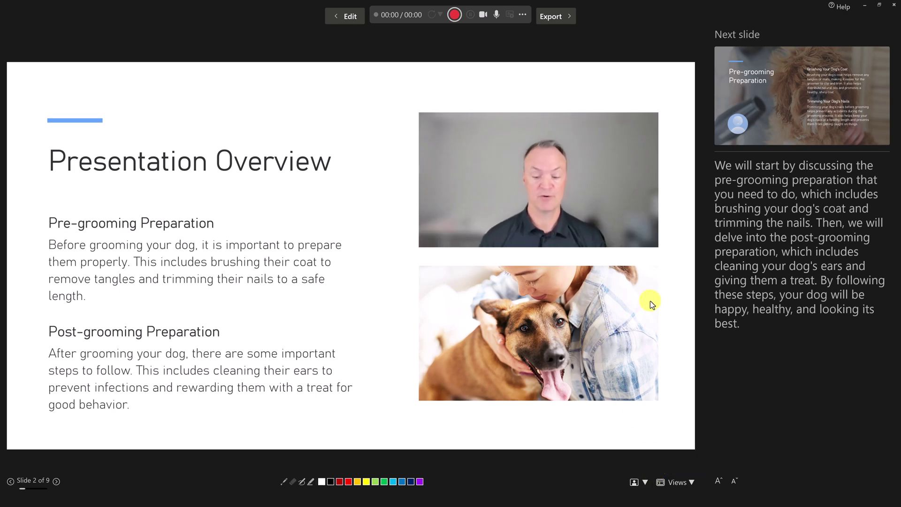
pyautogui.press('Right')
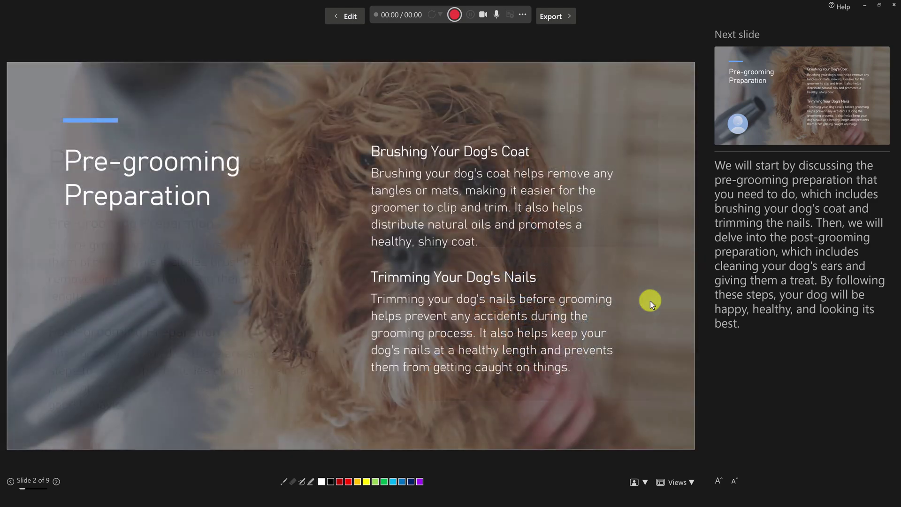
pyautogui.press('Right')
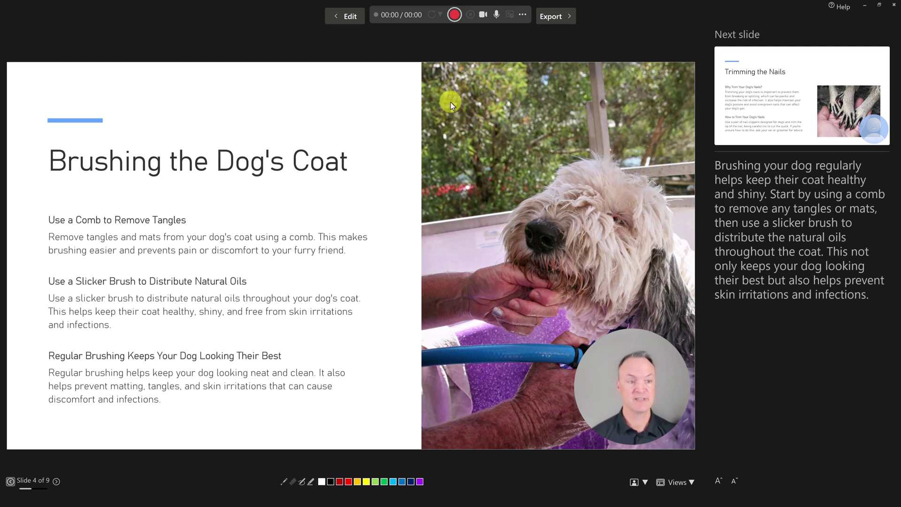
pyautogui.press('Left')
pyautogui.press('Left')
pyautogui.press('Left')
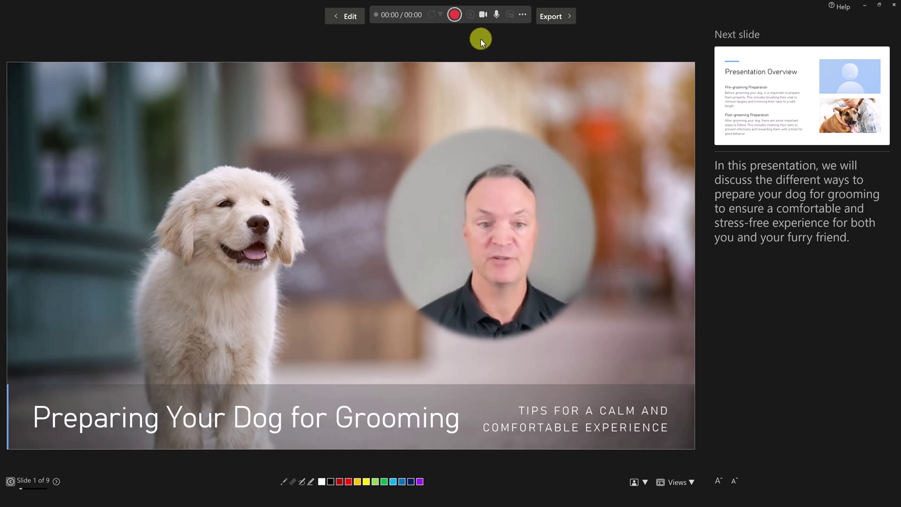
# Step: Start recording and circle content in red ink on slides 1 and 2
pyautogui.click(455, 15)
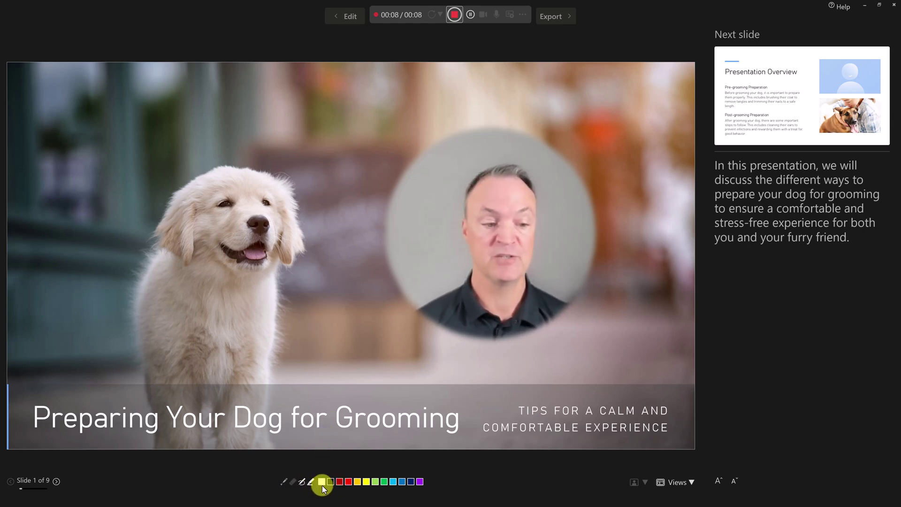
pyautogui.click(348, 481)
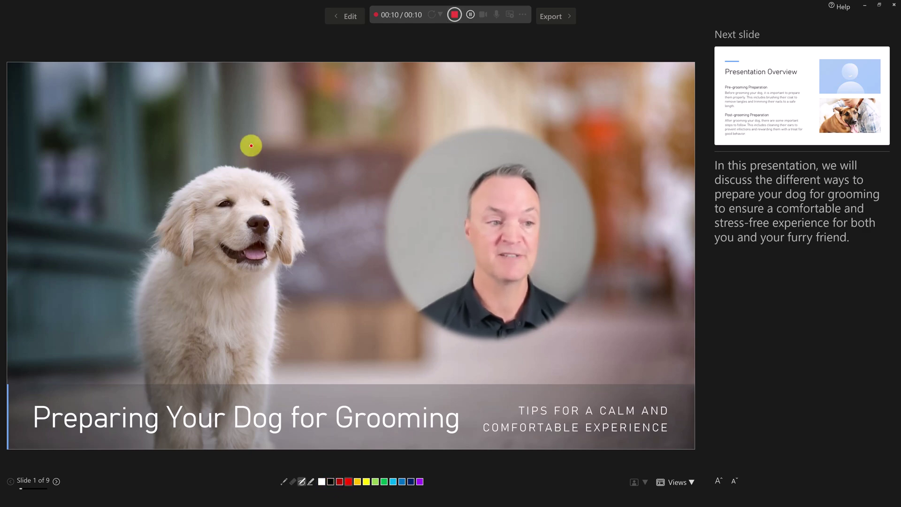
pyautogui.moveTo(251, 146)
pyautogui.mouseDown()
pyautogui.moveTo(201, 324)
pyautogui.moveTo(215, 141)
pyautogui.moveTo(249, 144)
pyautogui.mouseUp()
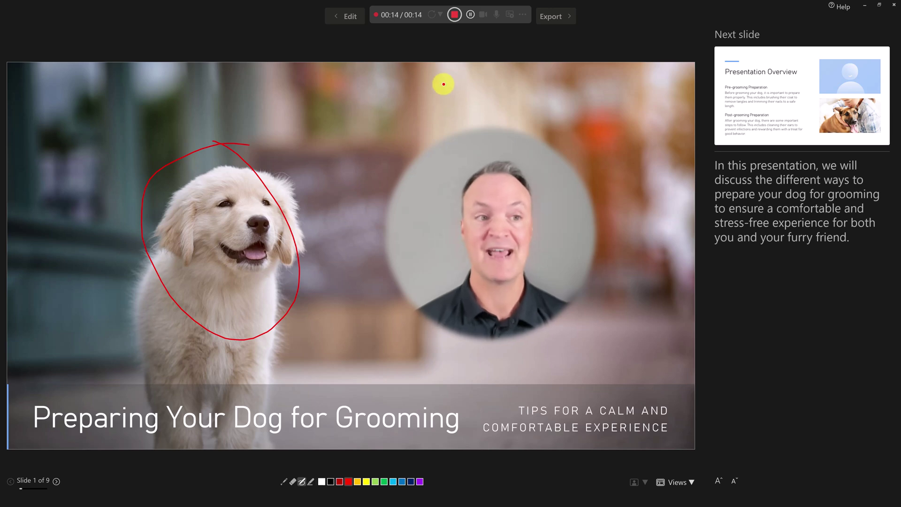
pyautogui.press('Right')
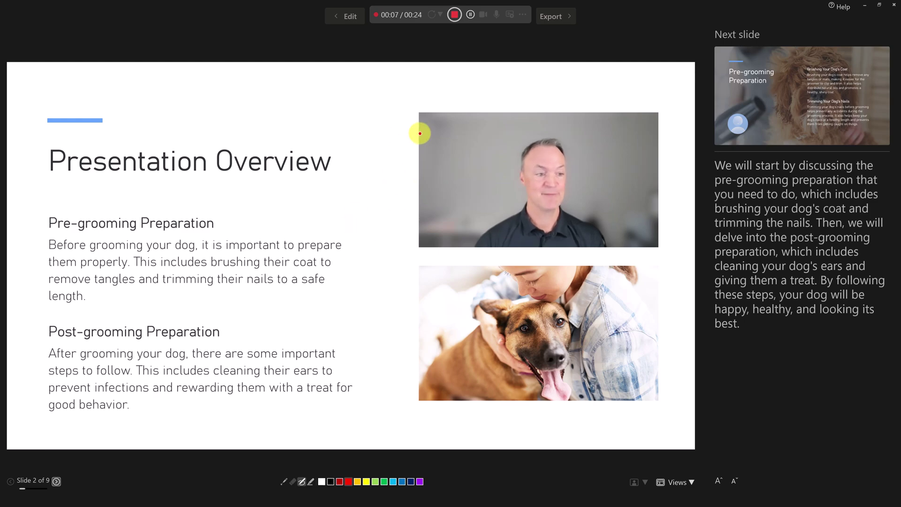
pyautogui.moveTo(421, 132)
pyautogui.mouseDown()
pyautogui.moveTo(268, 244)
pyautogui.moveTo(186, 170)
pyautogui.mouseUp()
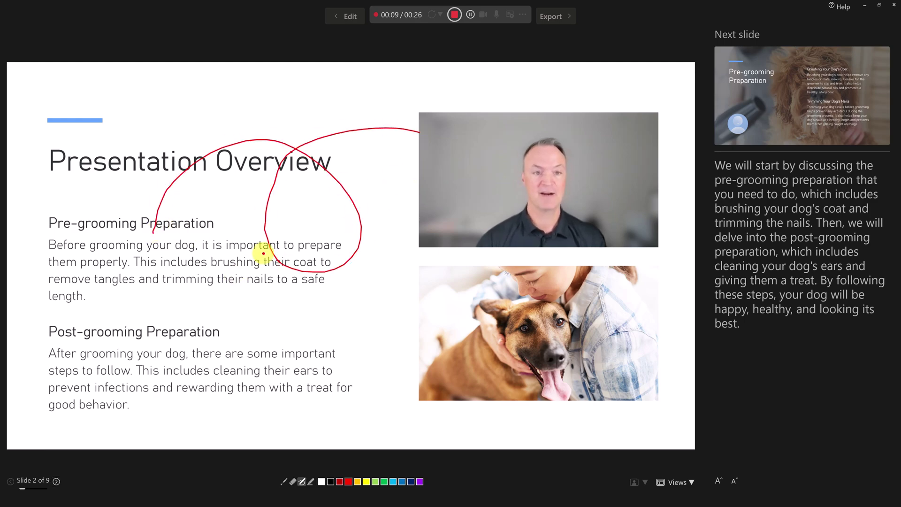
# Step: Circle the coat and nails text in green on slide 3, then stop recording
pyautogui.press('Right')
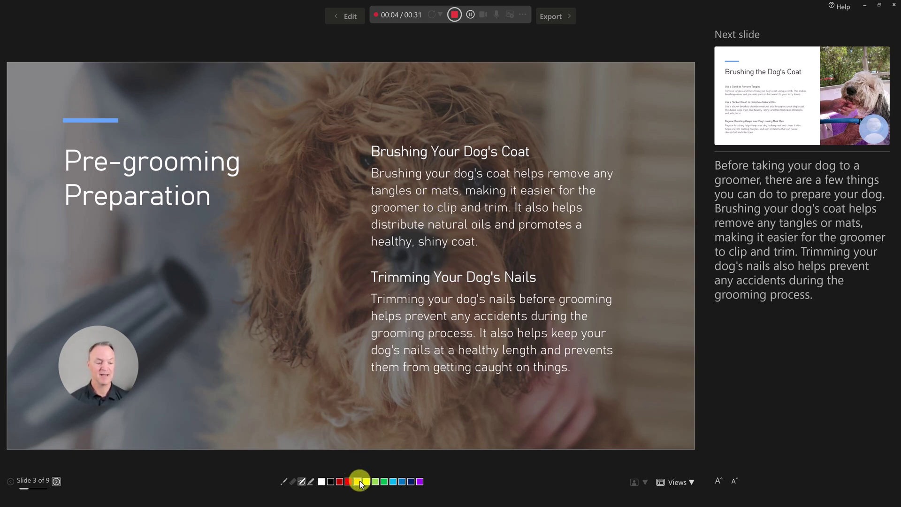
pyautogui.click(375, 481)
pyautogui.moveTo(325, 215)
pyautogui.mouseDown()
pyautogui.moveTo(555, 286)
pyautogui.moveTo(466, 265)
pyautogui.moveTo(464, 279)
pyautogui.mouseUp()
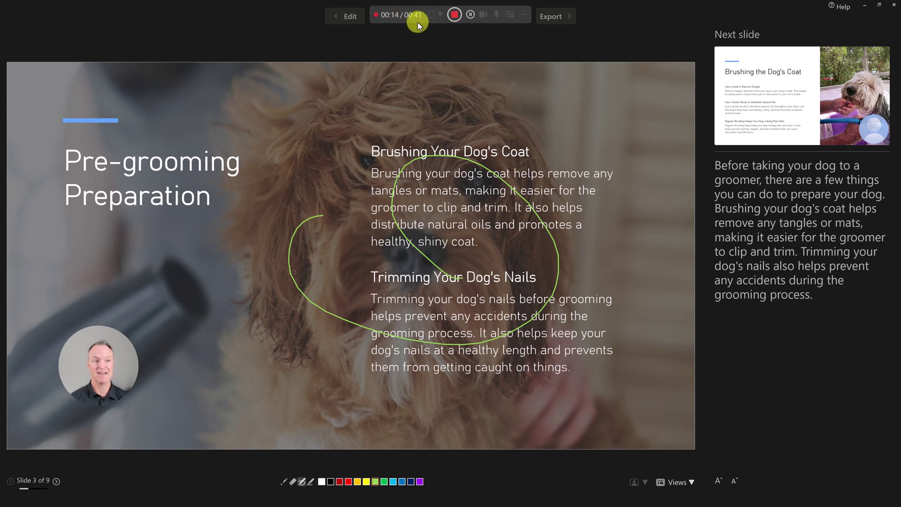
pyautogui.click(454, 18)
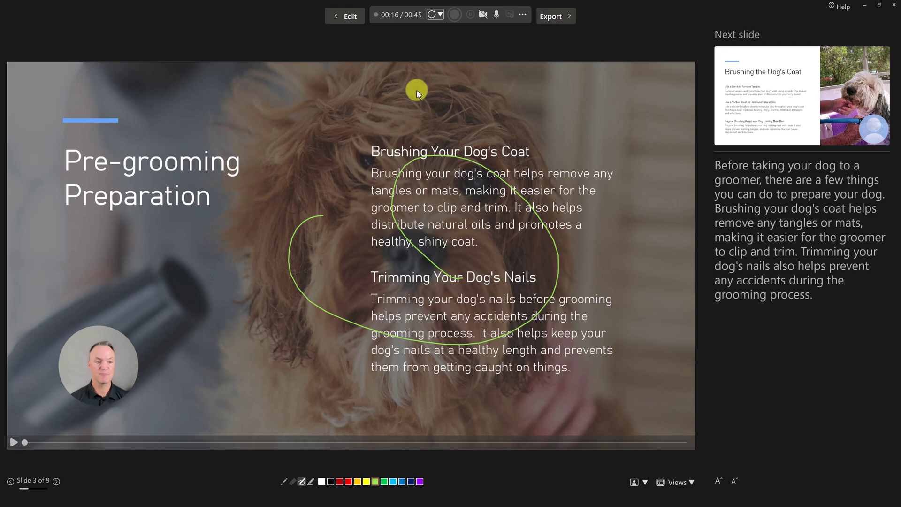
pyautogui.click(338, 19)
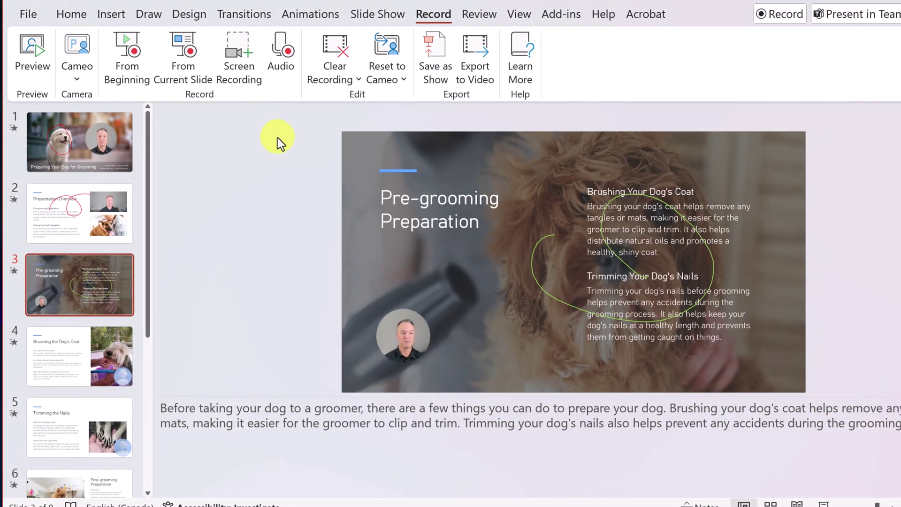
# Step: Play back the recorded cameo video on the title slide
pyautogui.click(119, 157)
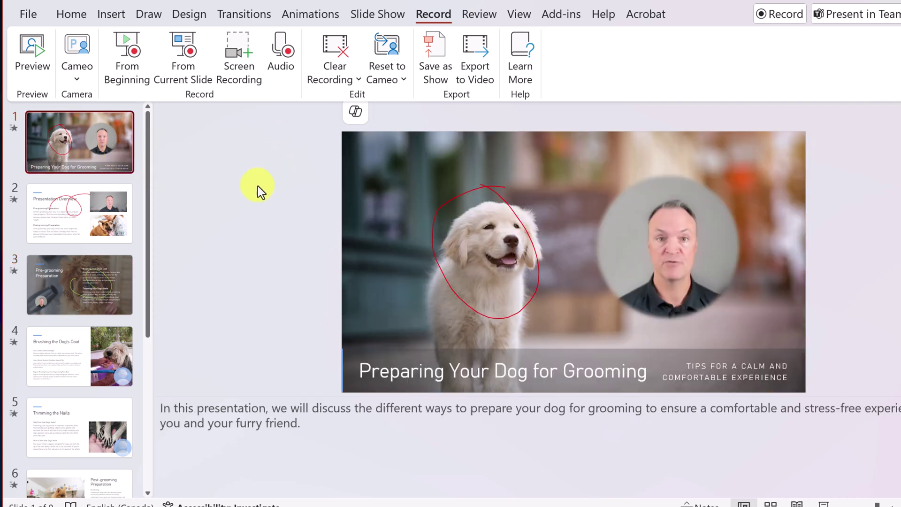
pyautogui.moveTo(708, 246)
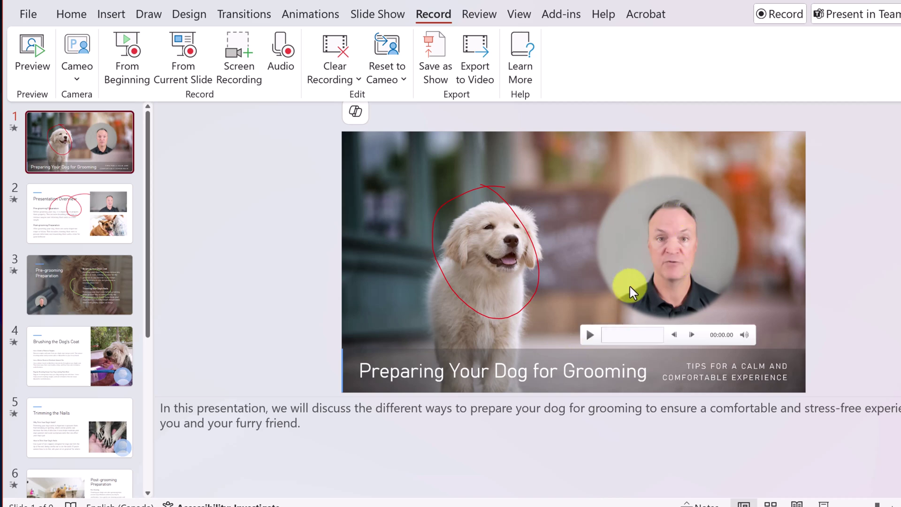
pyautogui.click(590, 335)
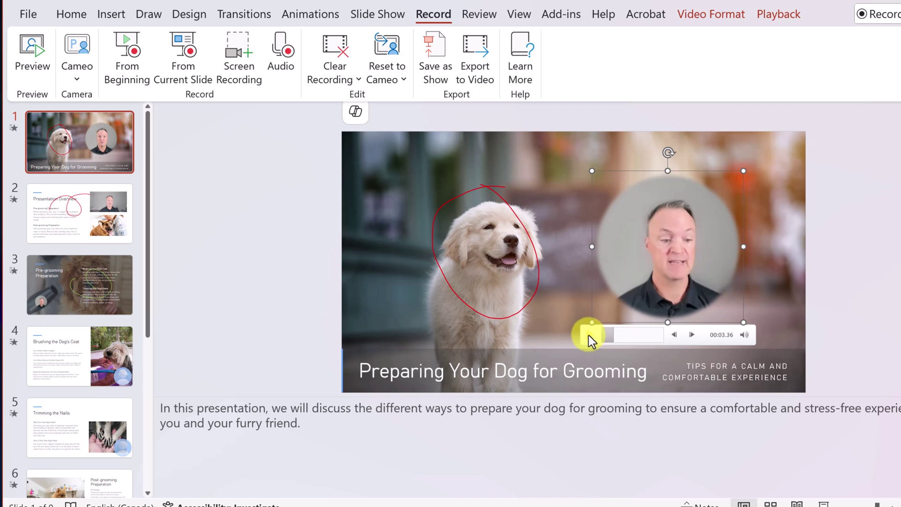
# Step: Check slide 2's presenter video, then move through slide 3 to Brushing the Dog's Coat
pyautogui.click(101, 221)
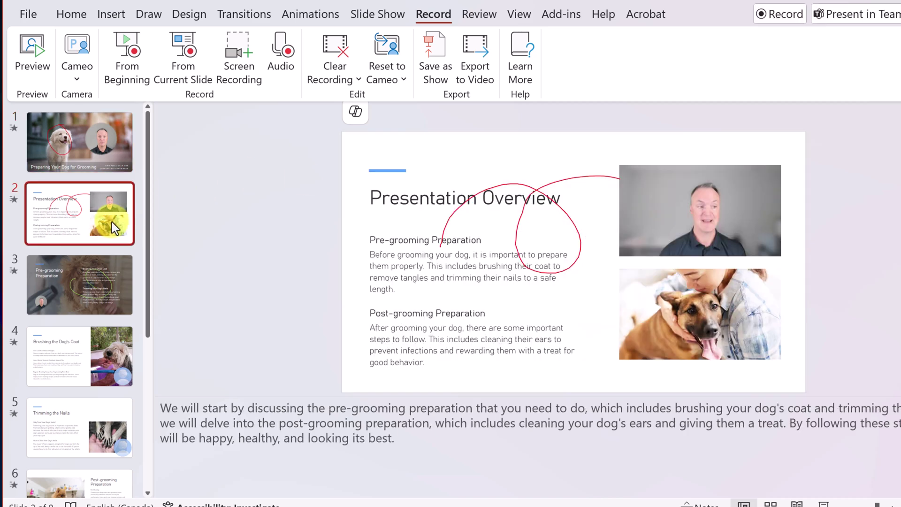
pyautogui.click(727, 202)
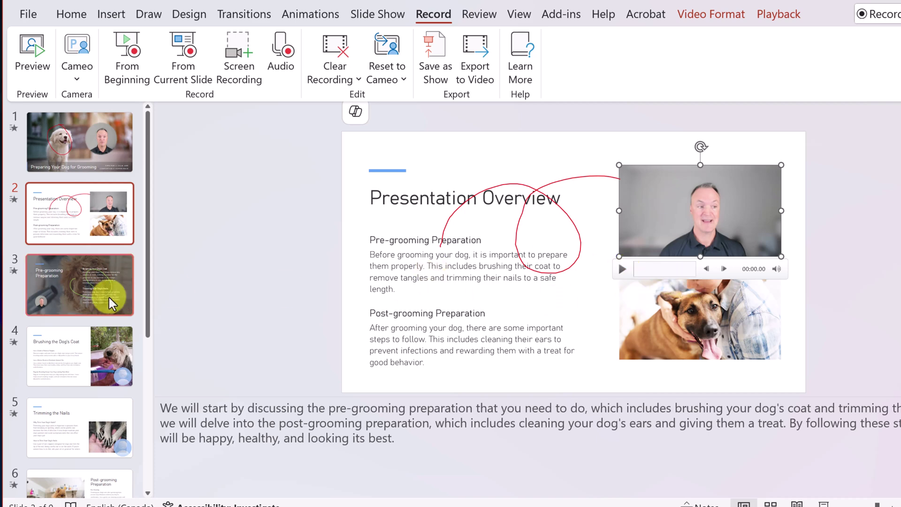
pyautogui.click(87, 296)
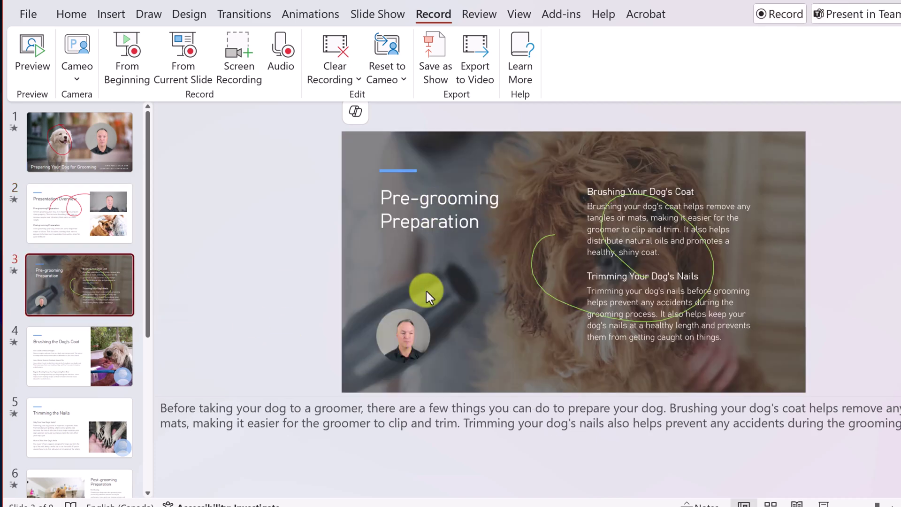
pyautogui.click(83, 364)
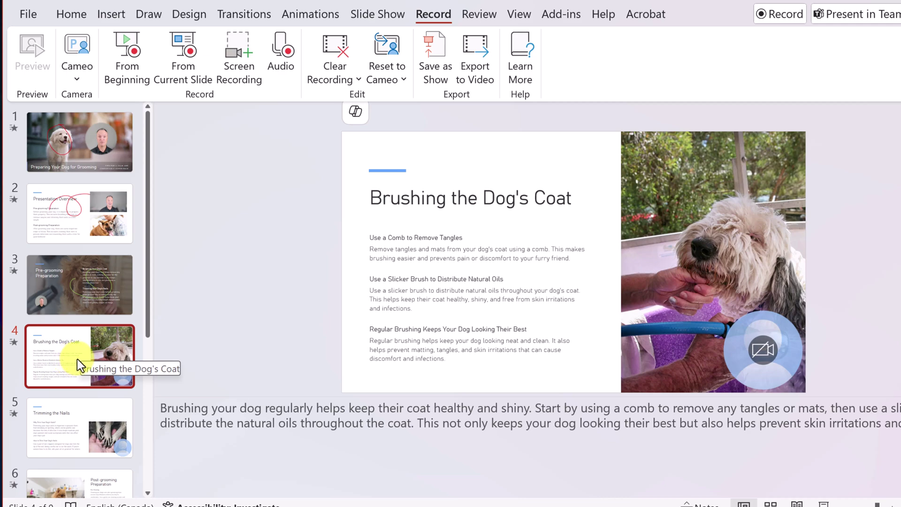
# Step: Record a presenter clip into slide 4's cameo, then select the title slide's cameo video
pyautogui.click(185, 58)
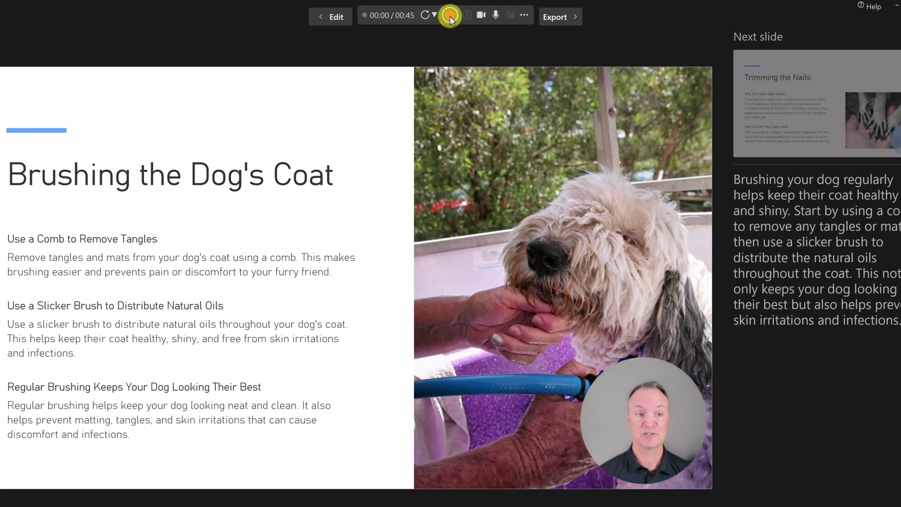
pyautogui.click(450, 16)
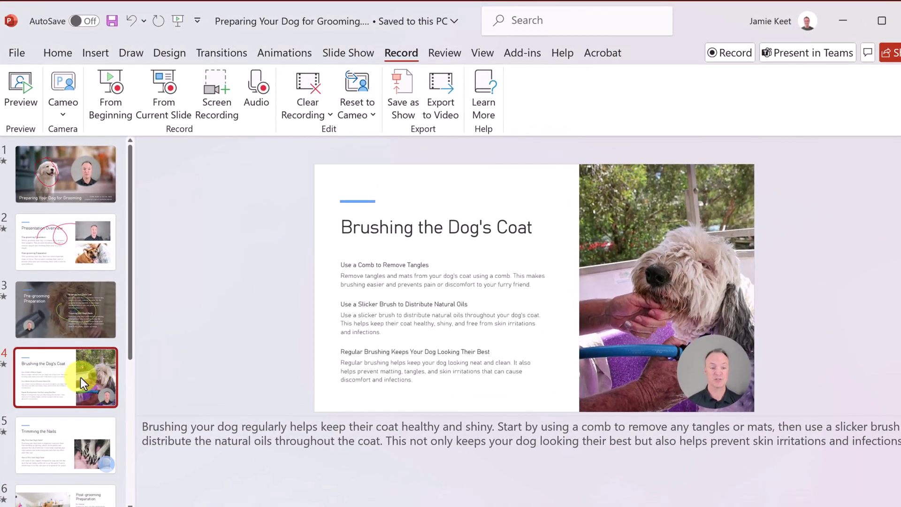
pyautogui.click(710, 356)
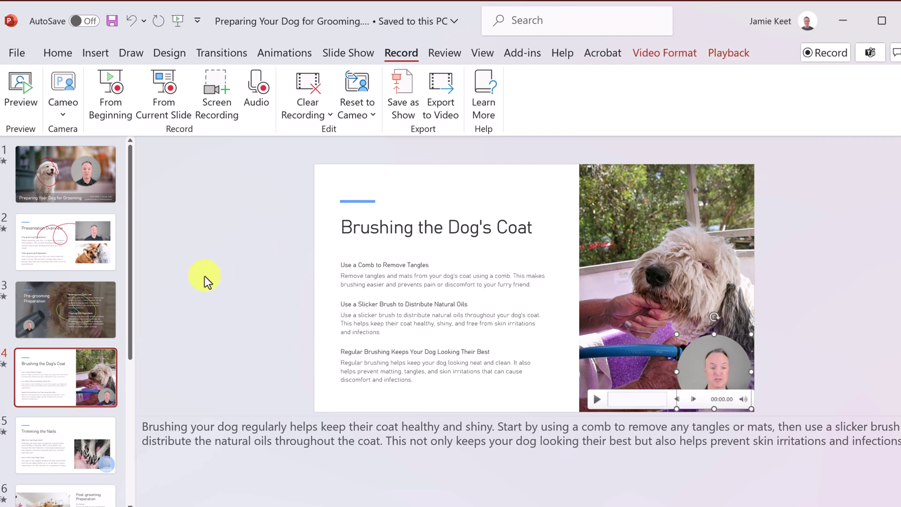
pyautogui.click(57, 174)
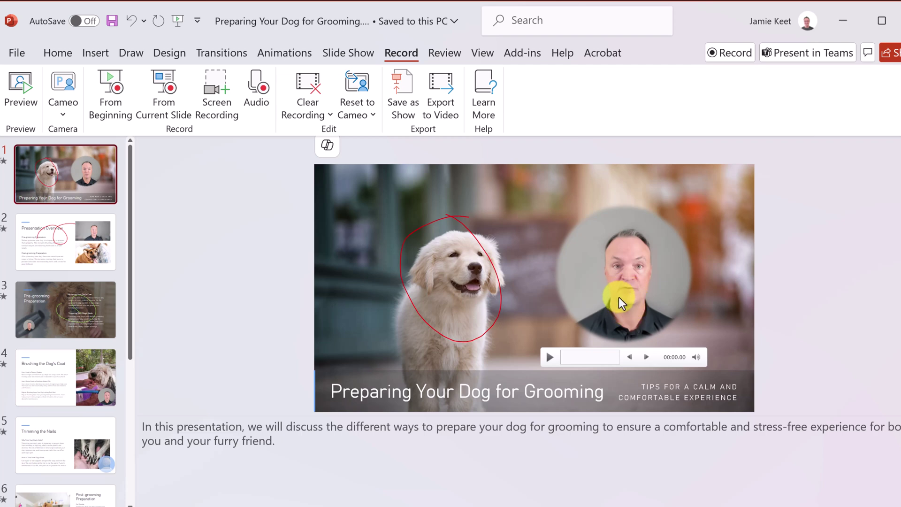
pyautogui.click(619, 298)
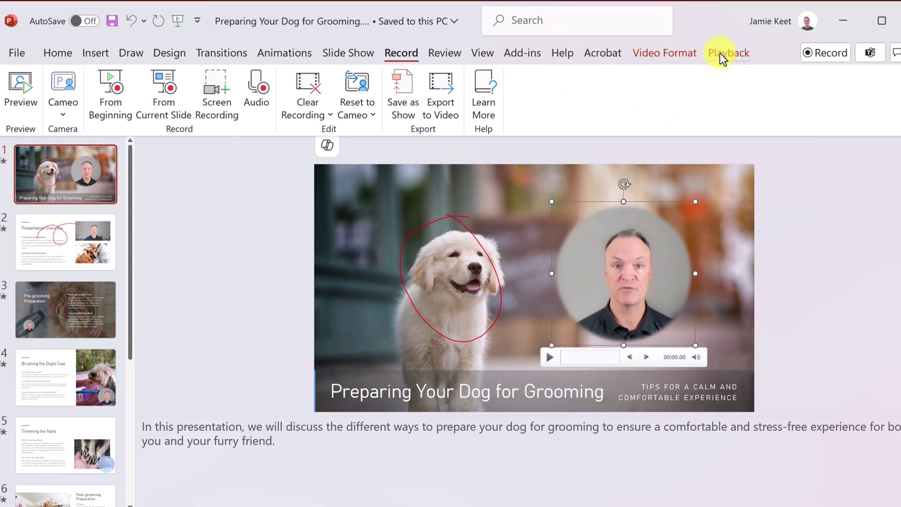
# Step: Trim the title slide's cameo video to start at 00:02.457 and end at 00:14.367
pyautogui.click(669, 55)
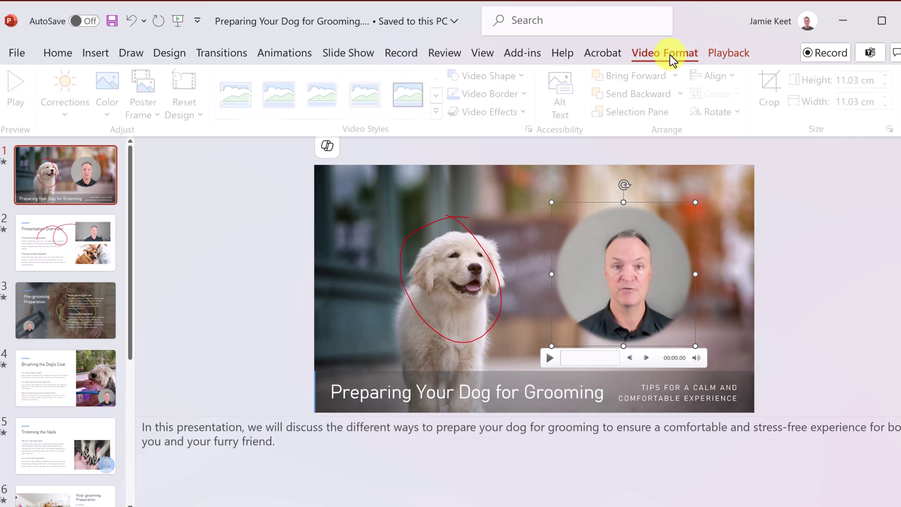
pyautogui.click(725, 54)
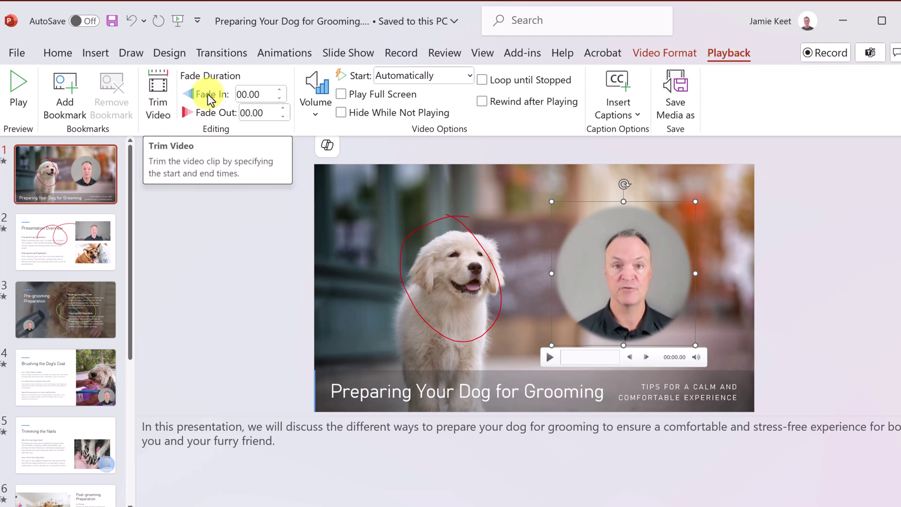
pyautogui.click(159, 110)
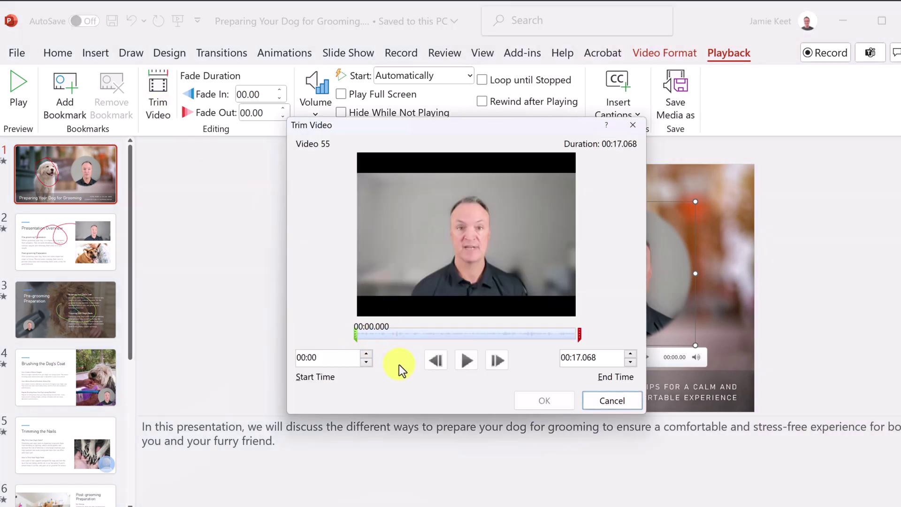
pyautogui.moveTo(356, 335); pyautogui.dragTo(383, 336)
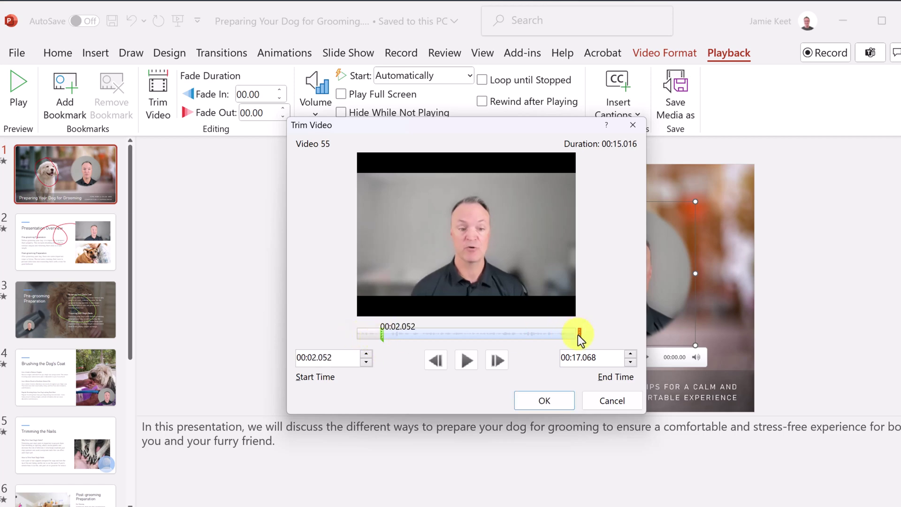
pyautogui.moveTo(578, 334); pyautogui.dragTo(544, 335)
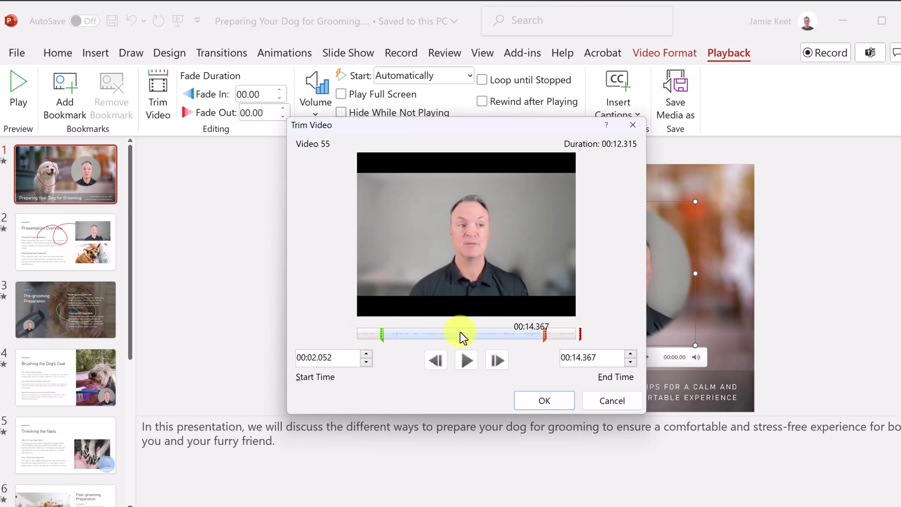
pyautogui.moveTo(382, 334); pyautogui.dragTo(387, 335)
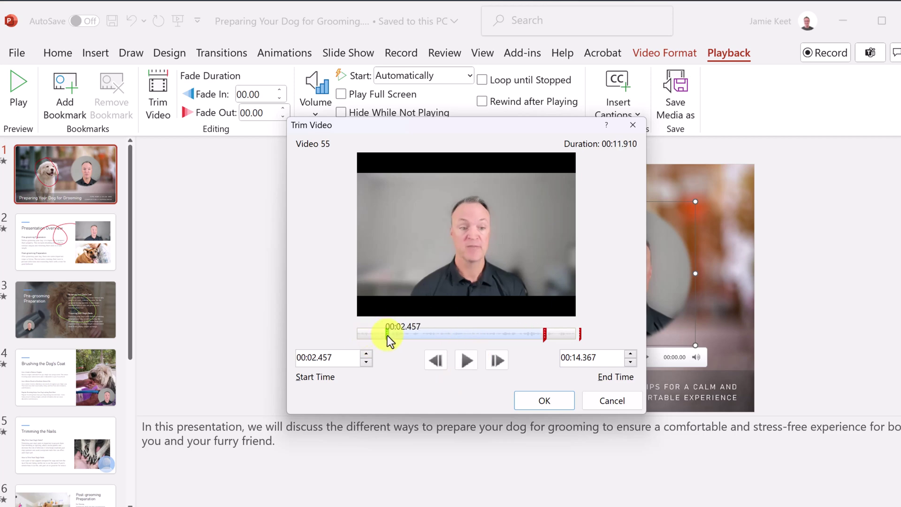
pyautogui.click(548, 400)
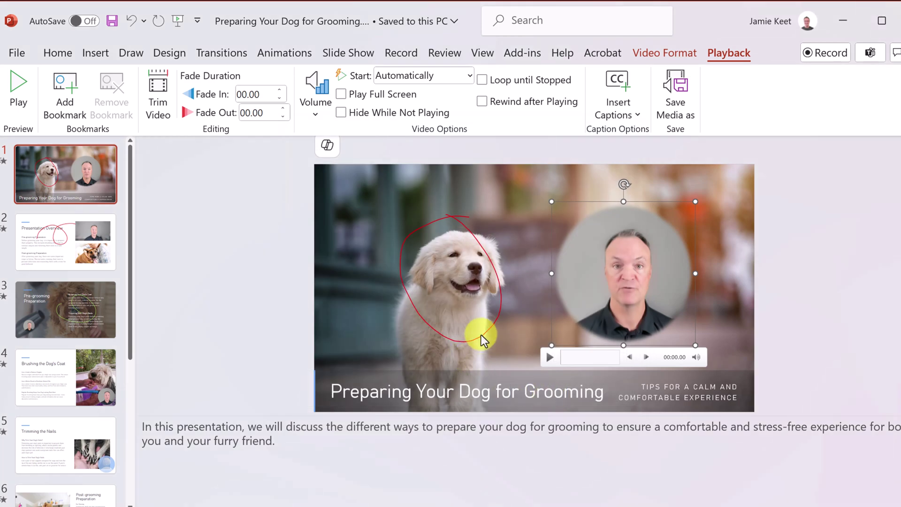
# Step: Play the trimmed title-slide cameo briefly, then pause it
pyautogui.click(549, 362)
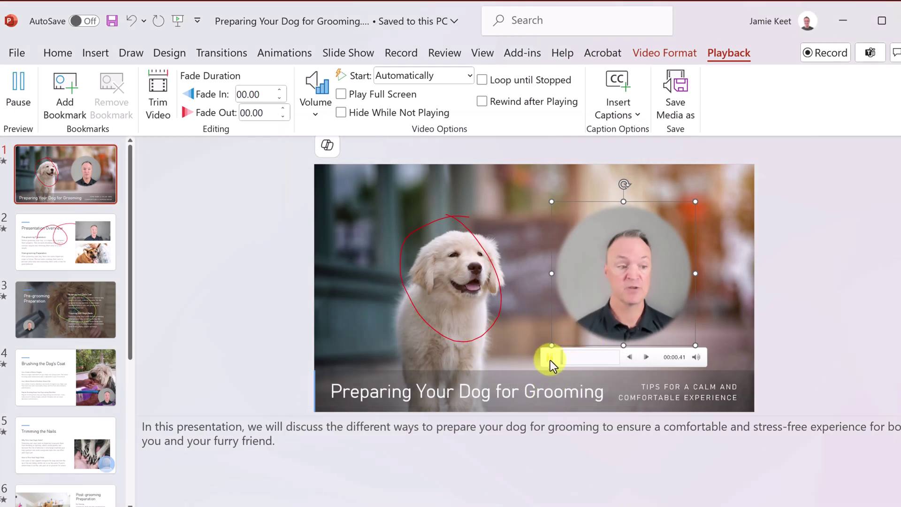
pyautogui.click(551, 359)
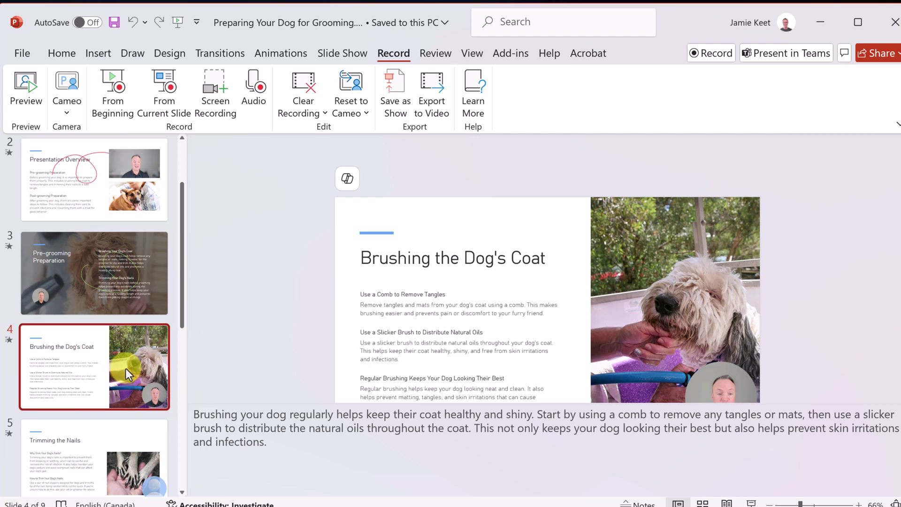
# Step: Reset the cameos on all slides, undo that reset, and bring up the Clear Recording choices
pyautogui.click(532, 403)
pyautogui.click(350, 113)
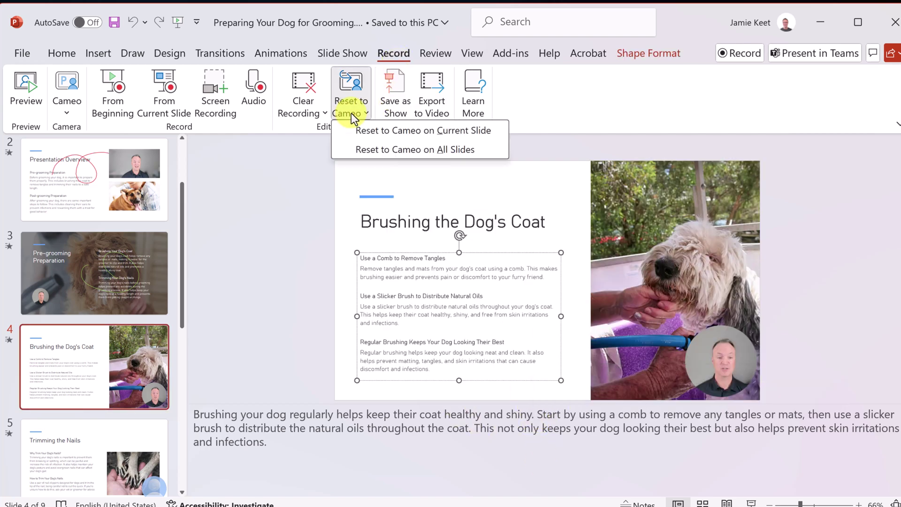
pyautogui.click(401, 136)
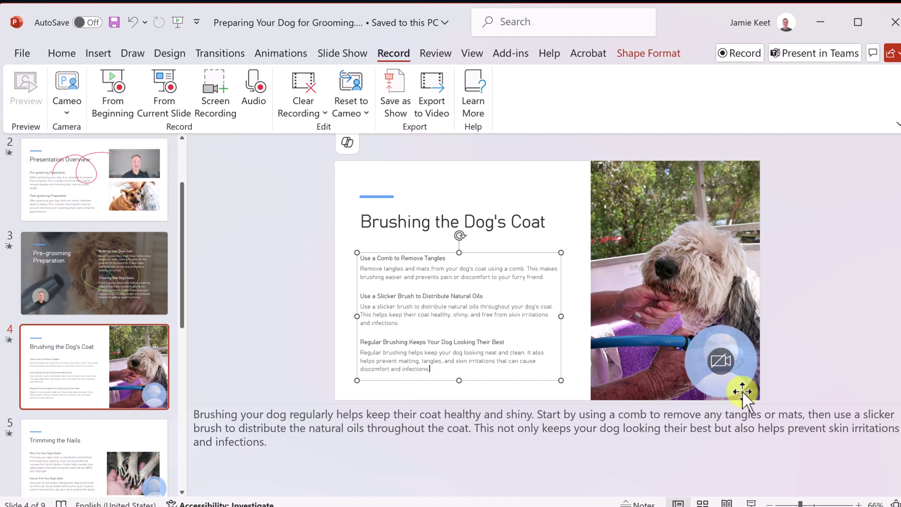
pyautogui.click(317, 281)
pyautogui.hotkey('ctrl', 'z')
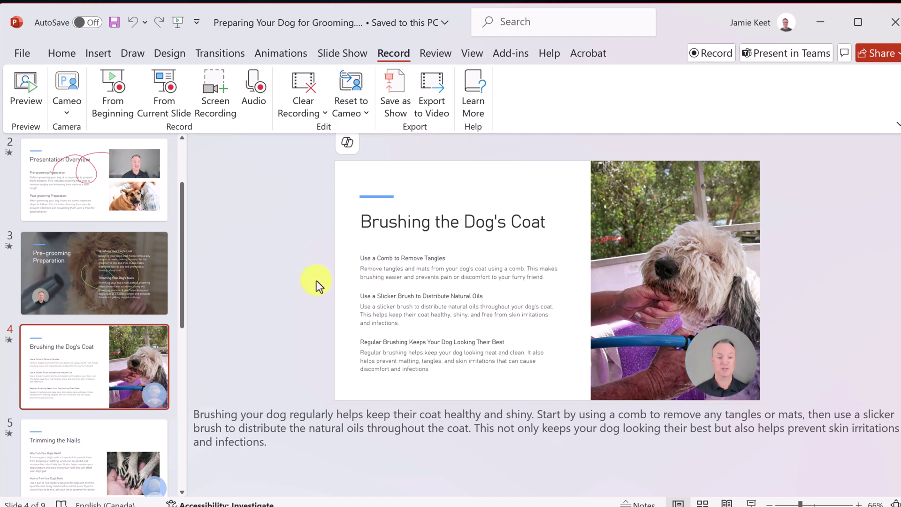
pyautogui.click(314, 112)
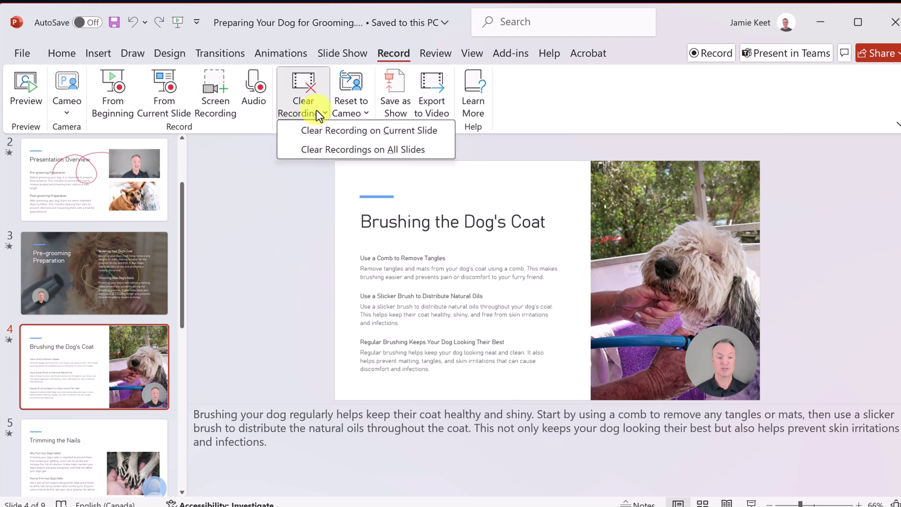
# Step: Choose to clear the recordings on all slides from the Clear Recording menu
pyautogui.click(341, 148)
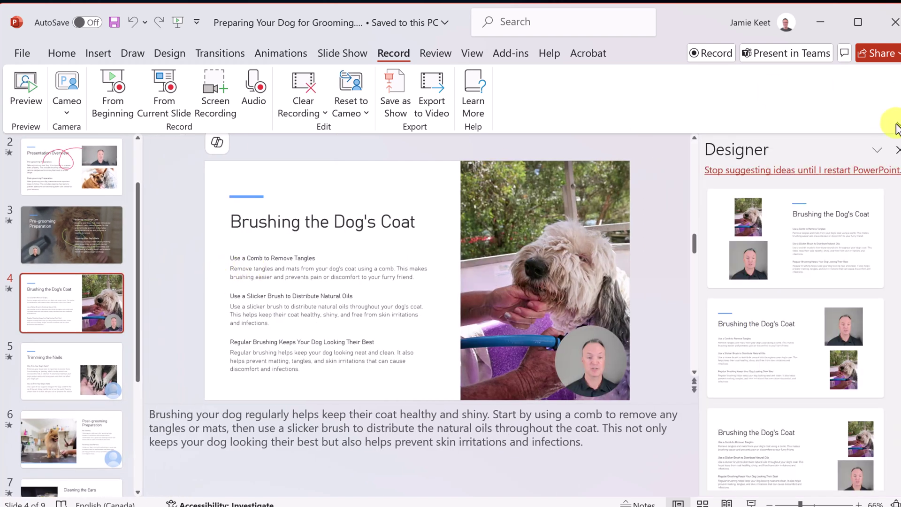
# Step: Close the Designer pane and scroll through the slide thumbnails to review each slide
pyautogui.click(896, 150)
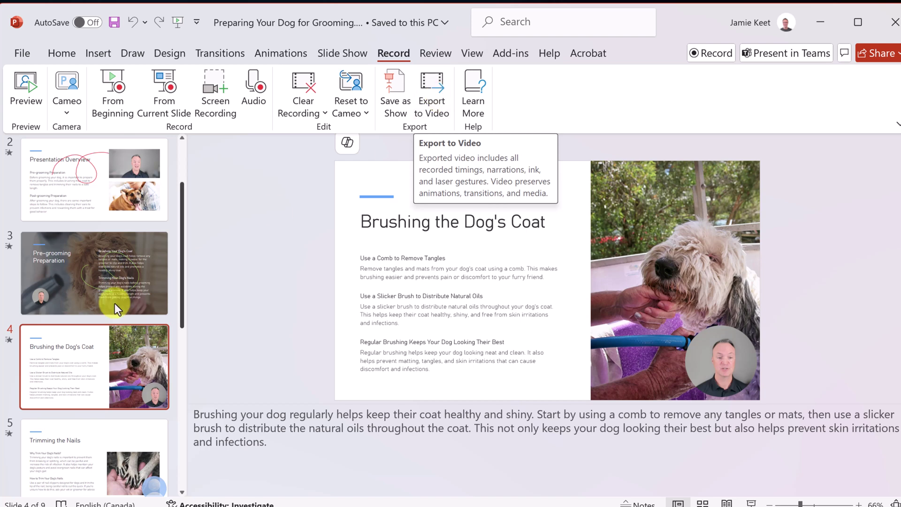
pyautogui.scroll(-6, 118, 305)
pyautogui.scroll(3, 107, 443)
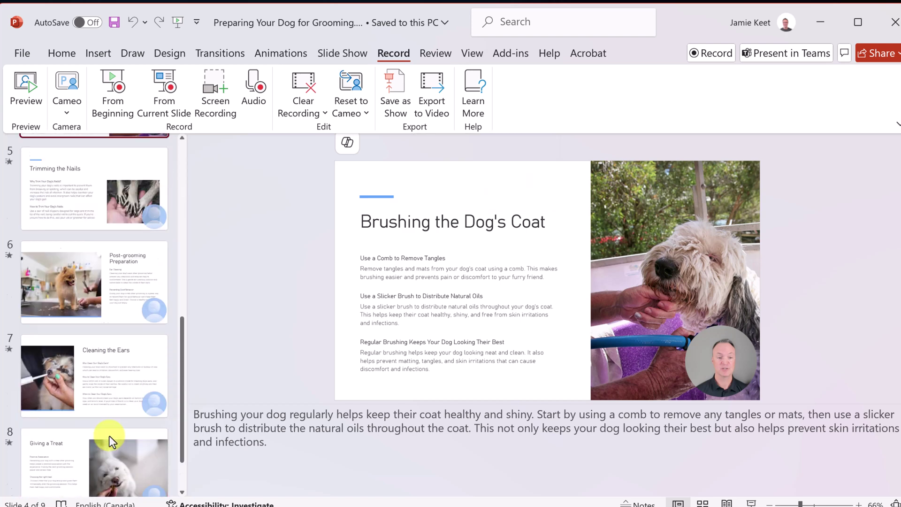
pyautogui.scroll(4, 101, 319)
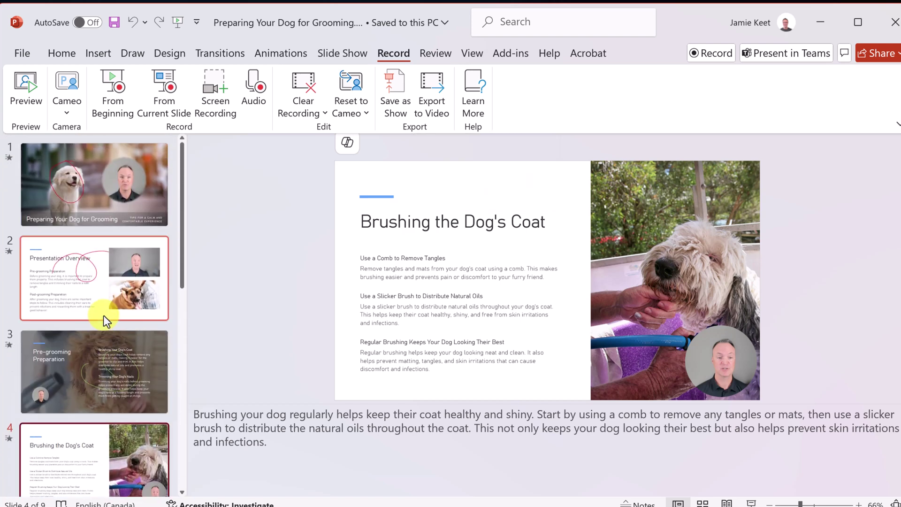
pyautogui.scroll(-8, 105, 329)
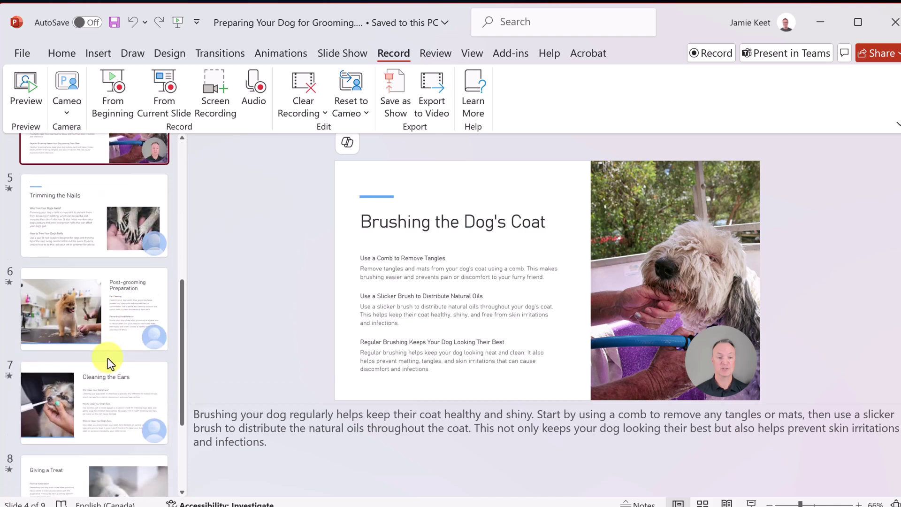
pyautogui.scroll(2, 113, 375)
pyautogui.scroll(1, 109, 320)
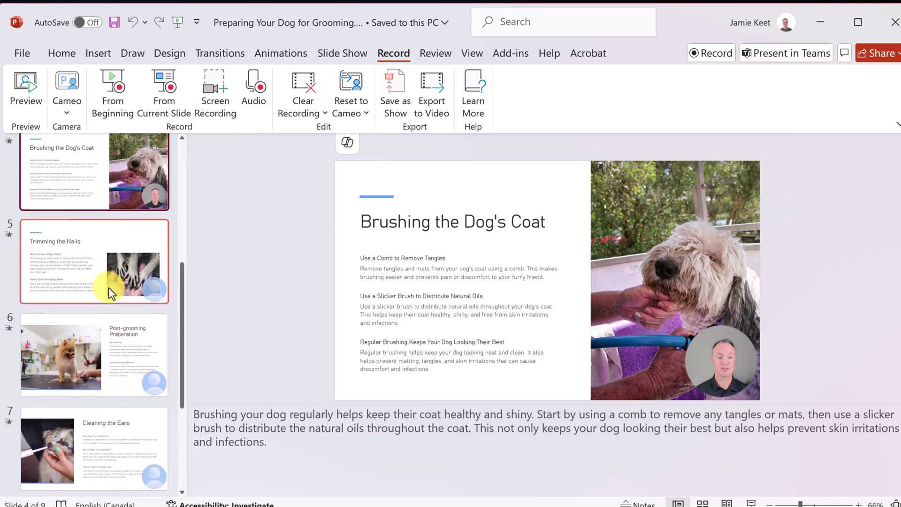
pyautogui.scroll(4, 108, 298)
pyautogui.scroll(1, 109, 295)
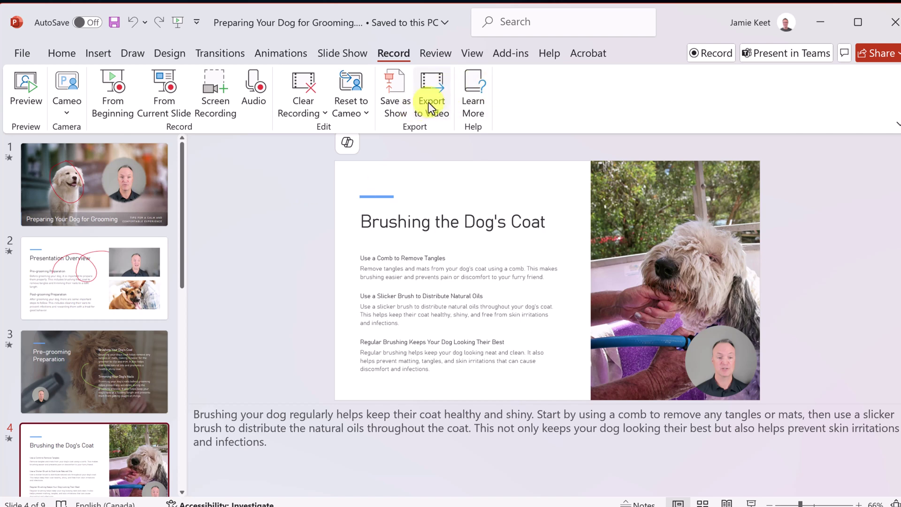
pyautogui.click(433, 91)
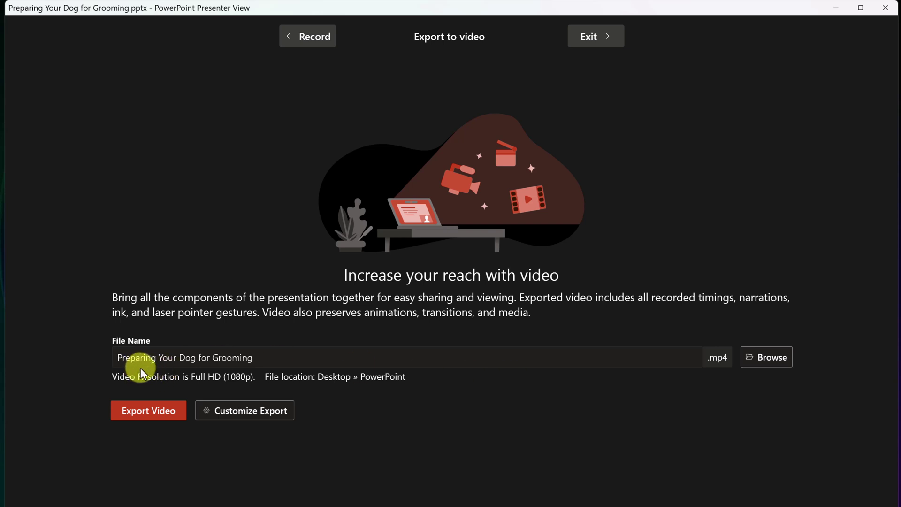
pyautogui.click(308, 359)
pyautogui.click(768, 360)
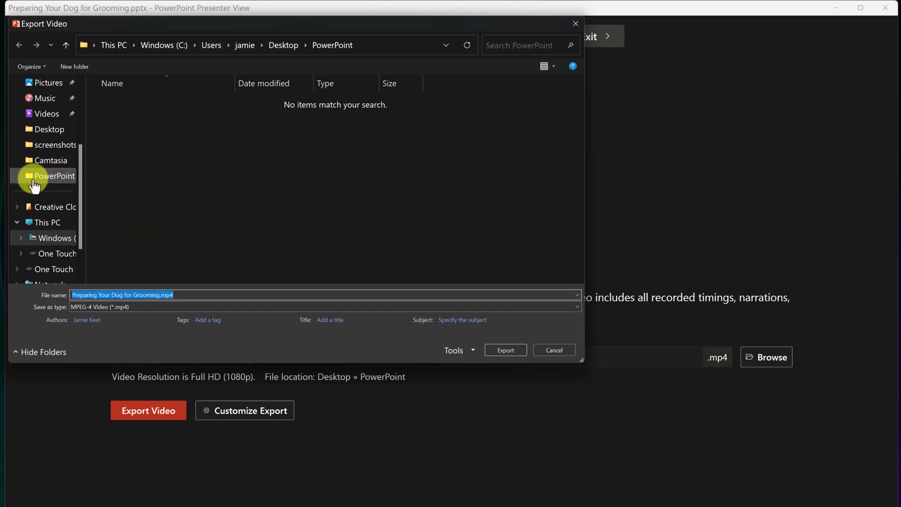
pyautogui.scroll(3, 44, 177)
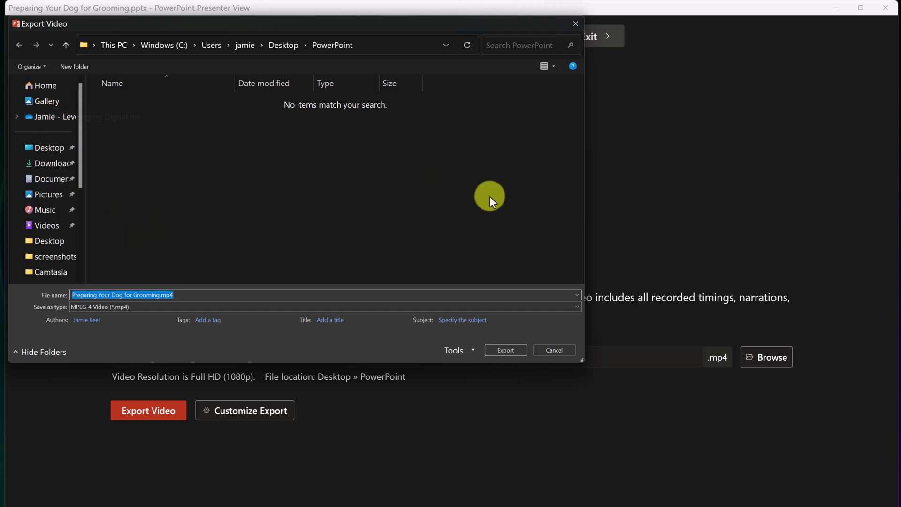
pyautogui.click(555, 350)
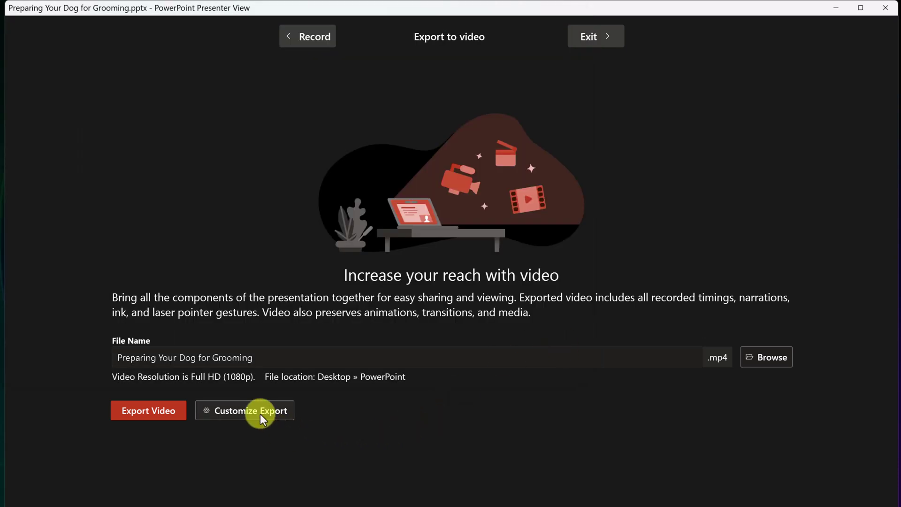
# Step: Set the video export to Full HD (1080p) using recorded timings and narrations
pyautogui.click(262, 414)
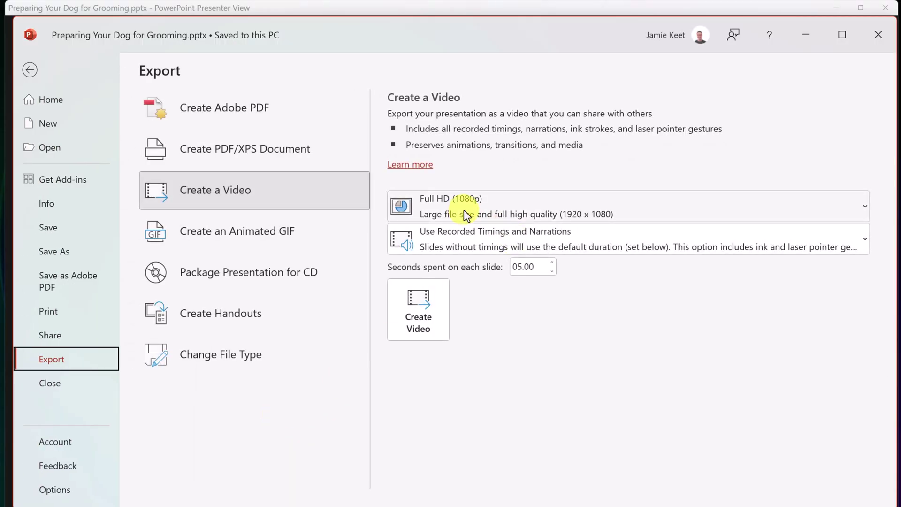
pyautogui.click(504, 207)
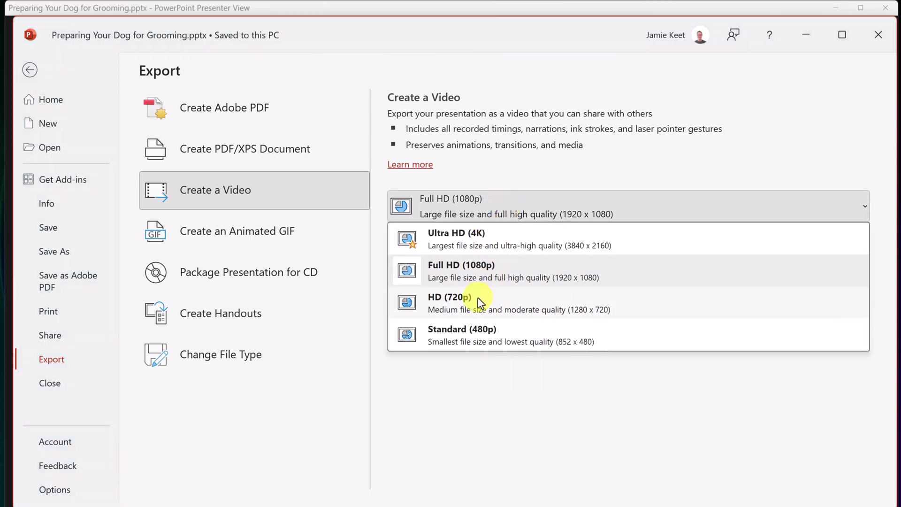
pyautogui.click(513, 416)
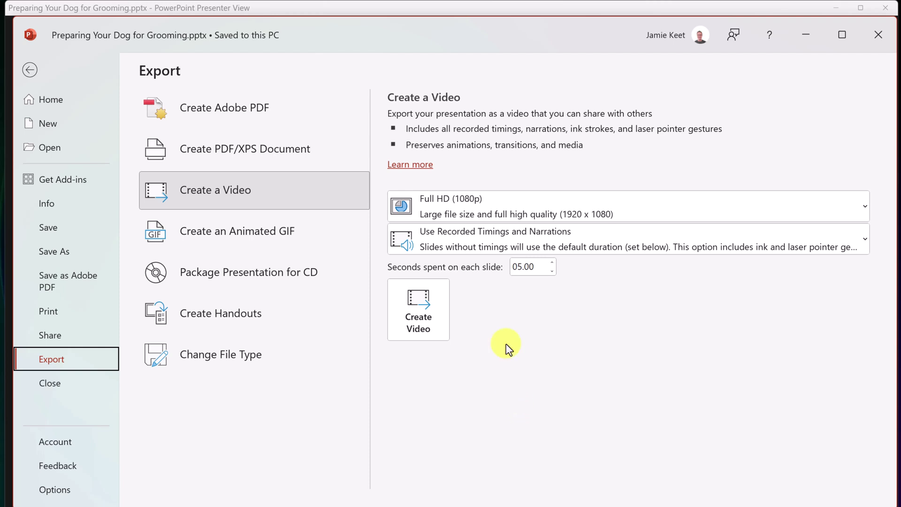
pyautogui.click(471, 238)
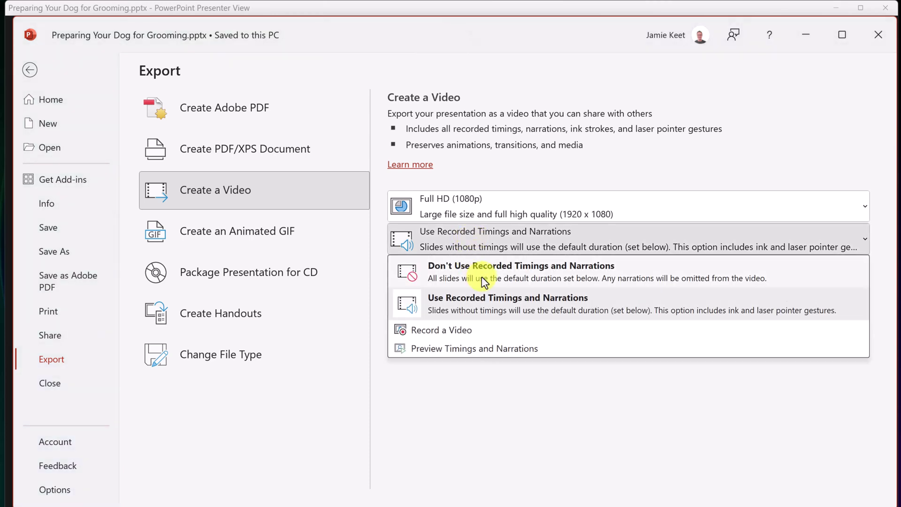
pyautogui.click(565, 394)
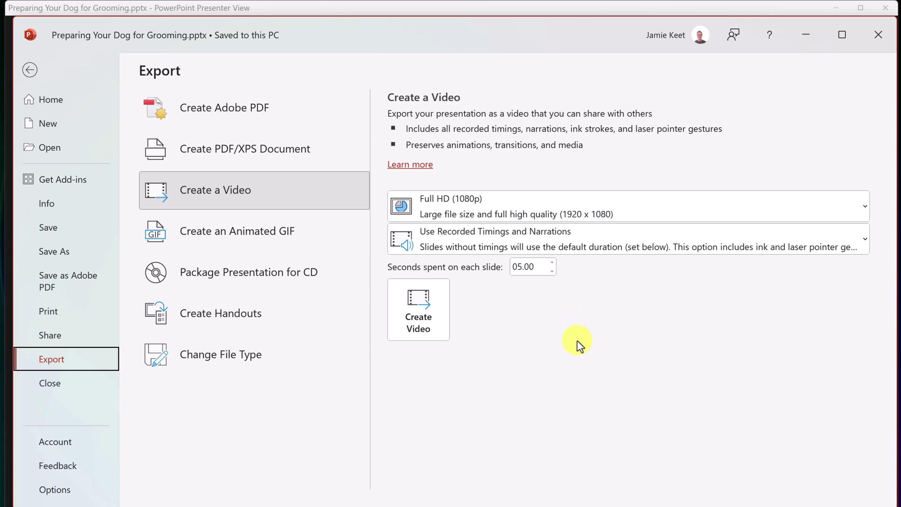
# Step: Export the video as 'Preparing Your Dog for Grooming.mp4' to Desktop » PowerPoint
pyautogui.click(426, 301)
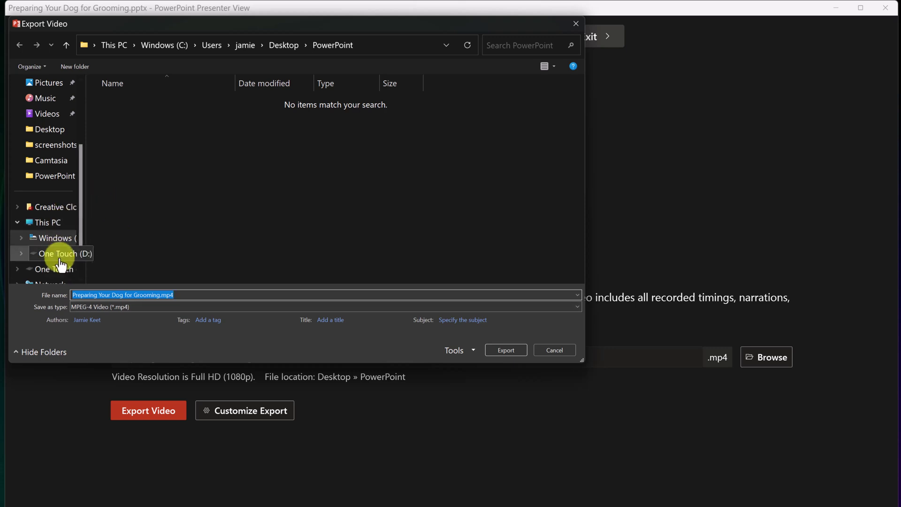
pyautogui.click(505, 351)
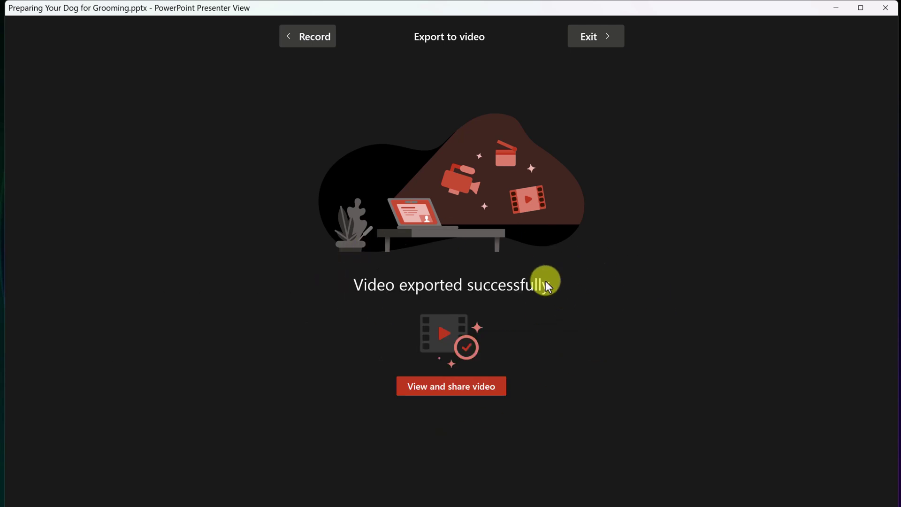
# Step: Open the exported MP4 in Media Player, play and pause it, then skip ahead to 0:00:13
pyautogui.click(446, 388)
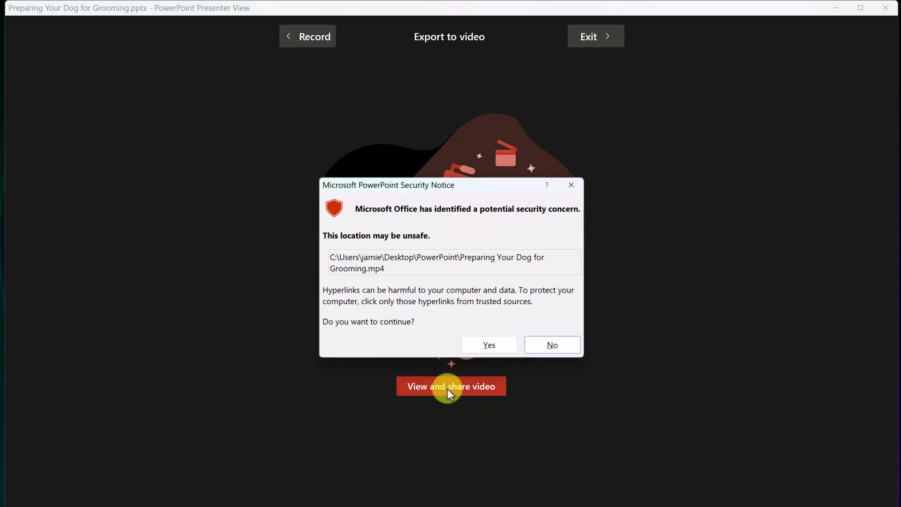
pyautogui.click(488, 346)
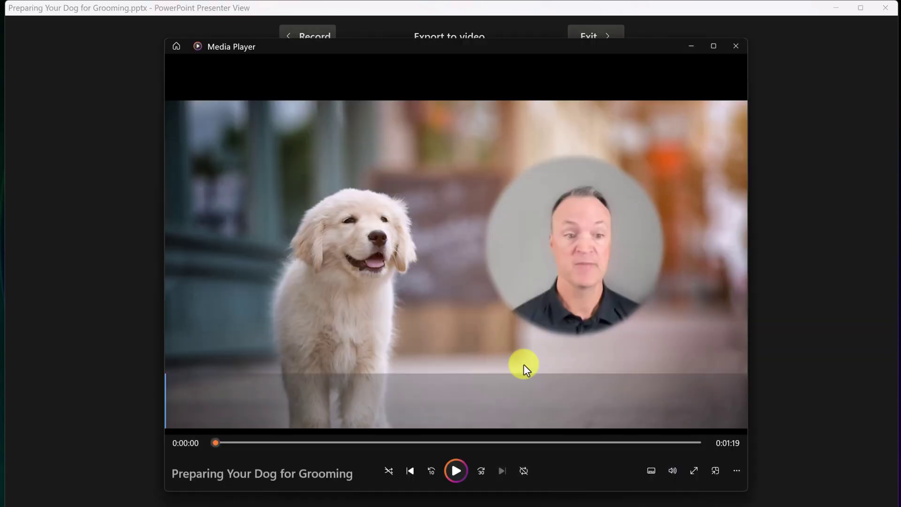
pyautogui.click(456, 471)
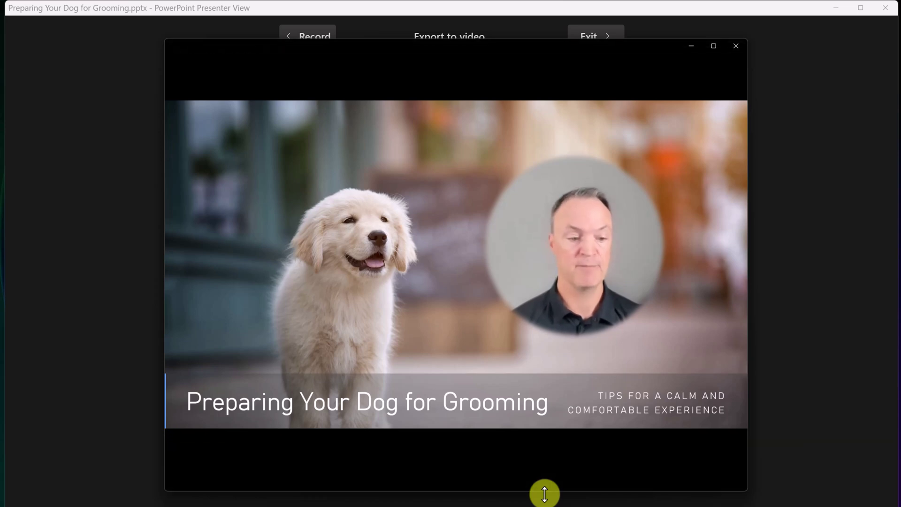
pyautogui.click(457, 472)
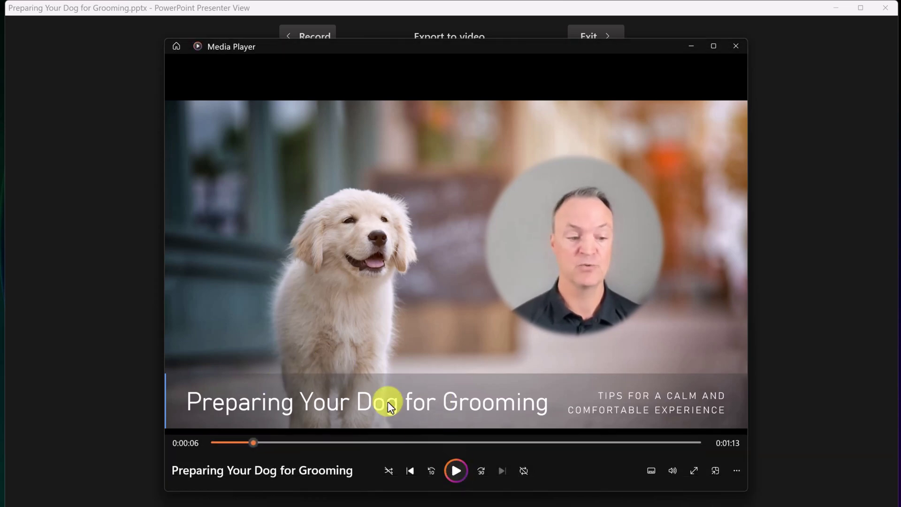
pyautogui.moveTo(253, 443); pyautogui.dragTo(602, 449)
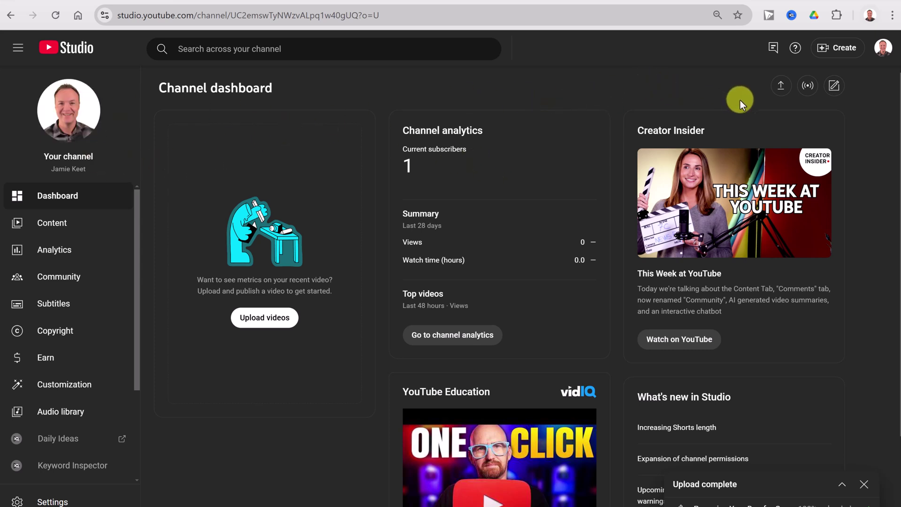
# Step: Choose Create > Upload videos and select Preparing Your Dog for Grooming.mp4 from the PowerPoint folder
pyautogui.click(845, 47)
pyautogui.click(786, 83)
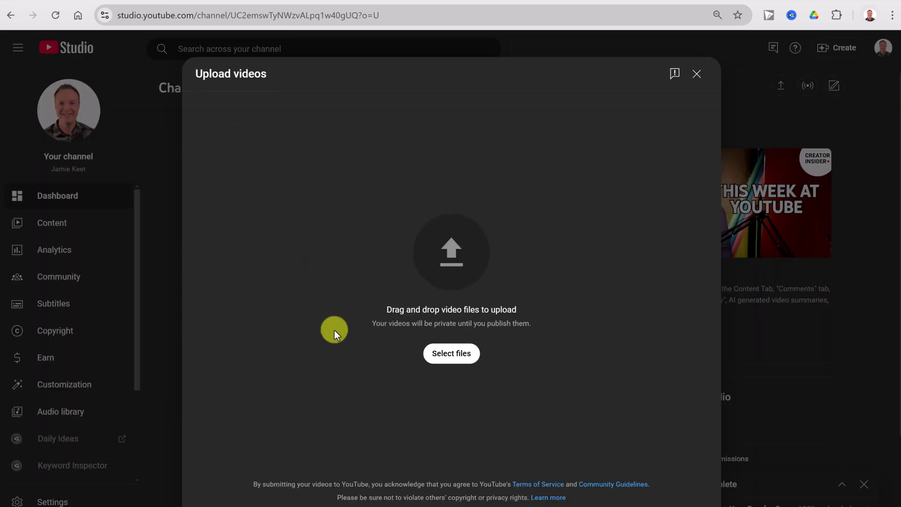
pyautogui.click(452, 357)
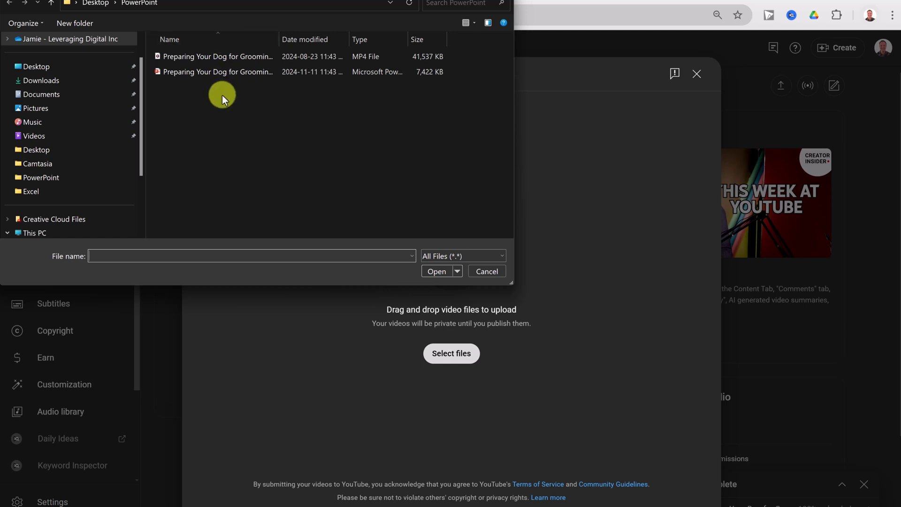
pyautogui.click(214, 55)
# Step: Upload the chosen grooming video file and start on its description in the Details step
pyautogui.click(436, 271)
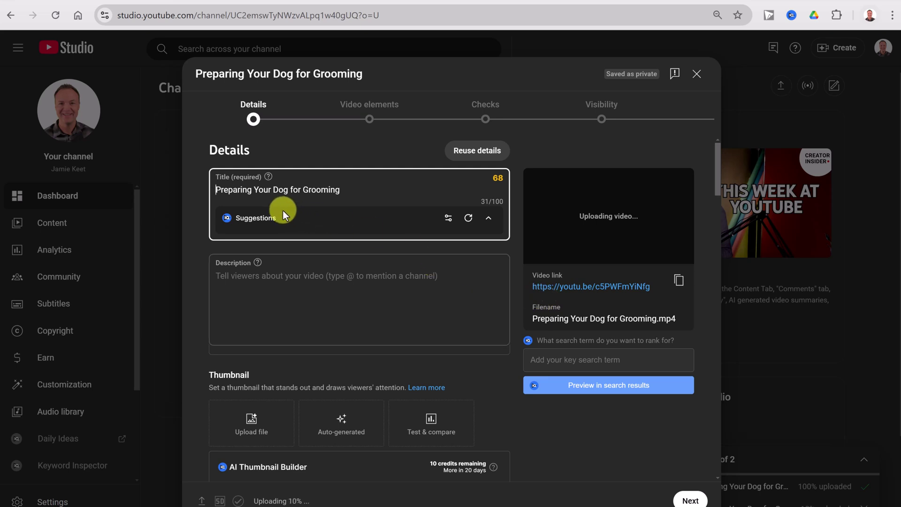
pyautogui.scroll(-1, 339, 250)
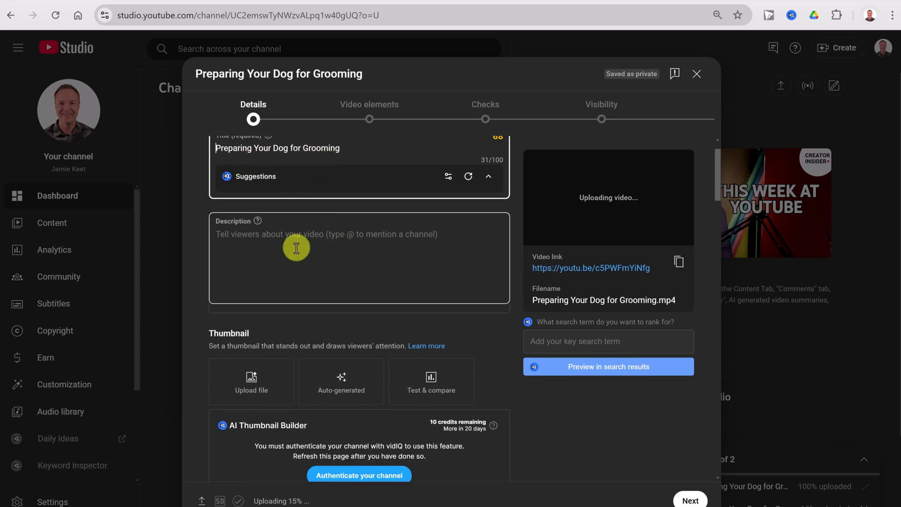
pyautogui.click(307, 247)
# Step: Set the Audience to 'No, it's not made for kids' and advance to Video elements
pyautogui.scroll(-3, 310, 249)
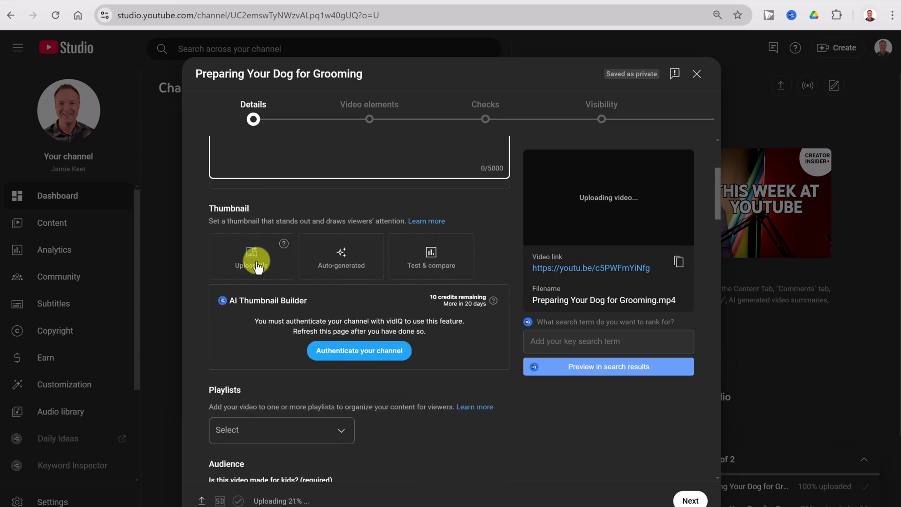
pyautogui.scroll(-4, 376, 357)
pyautogui.scroll(-1, 376, 345)
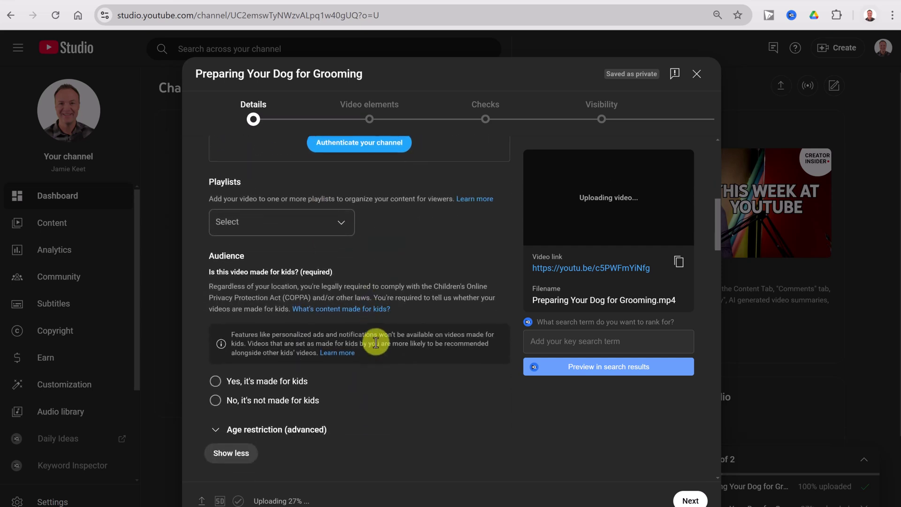
pyautogui.scroll(-2, 362, 332)
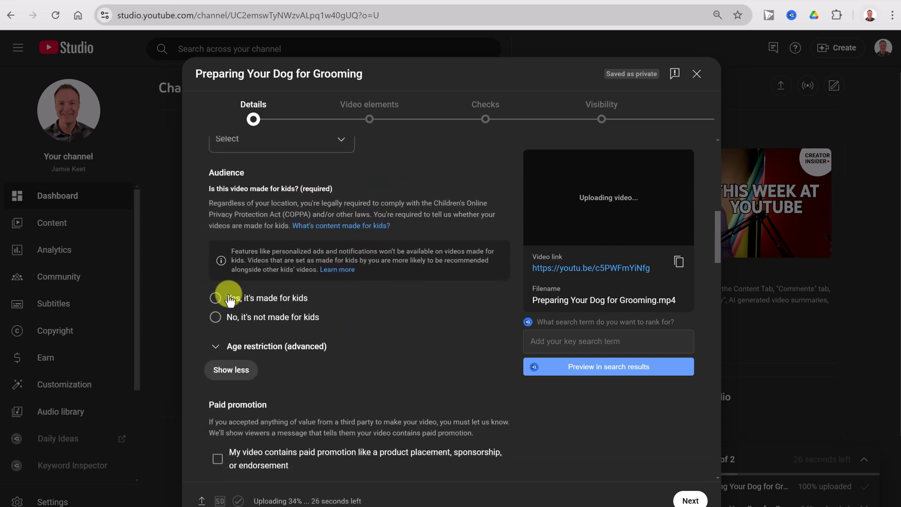
pyautogui.click(215, 316)
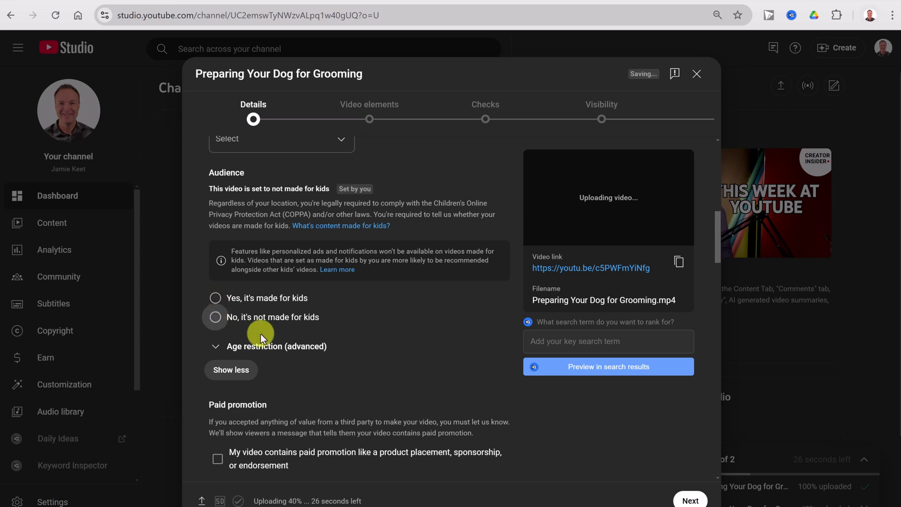
pyautogui.click(692, 500)
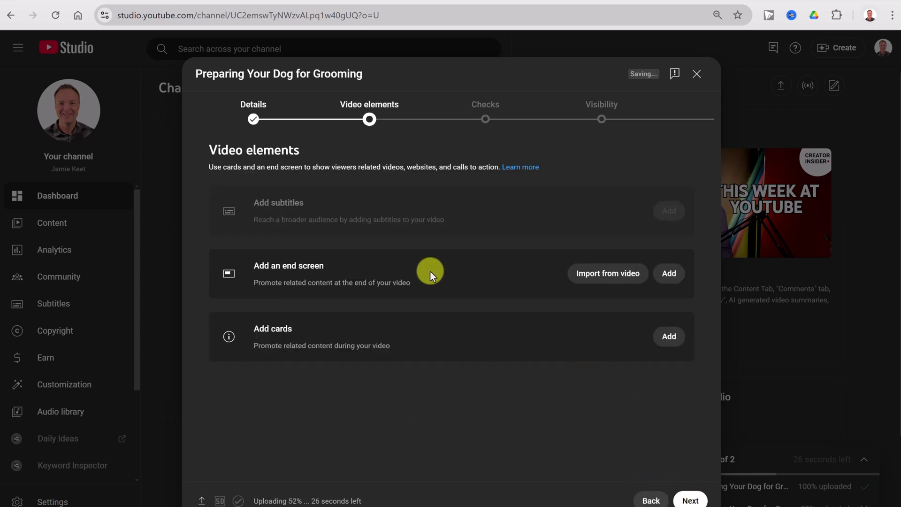
# Step: Pass through Video elements and Checks, choose Unlisted visibility, and save the video
pyautogui.click(694, 501)
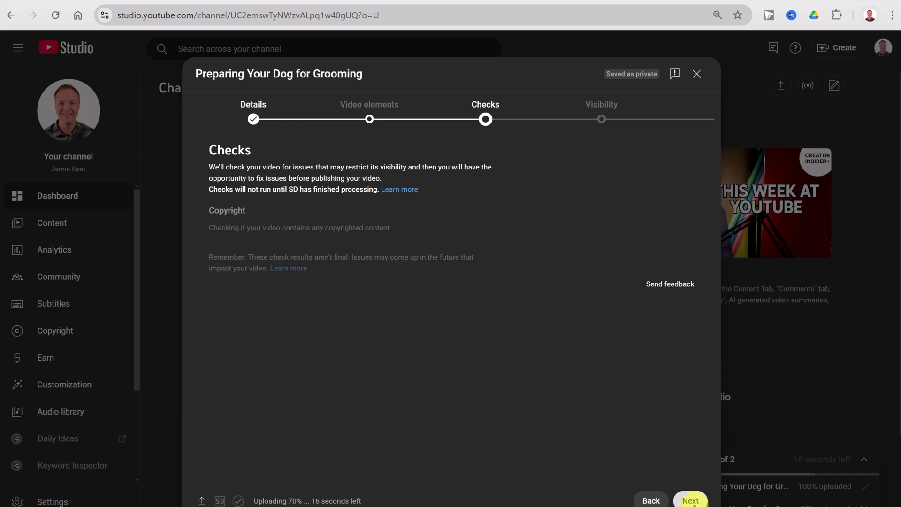
pyautogui.click(693, 502)
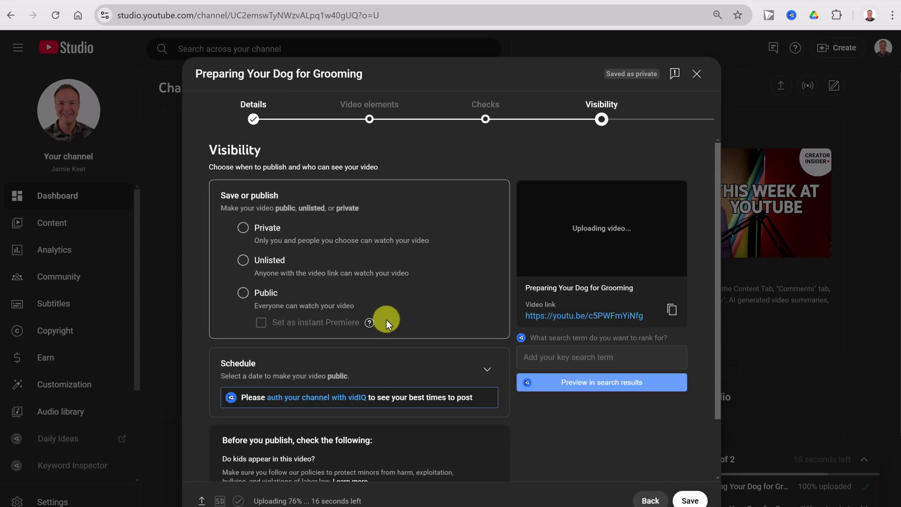
pyautogui.click(243, 261)
pyautogui.scroll(-2, 584, 450)
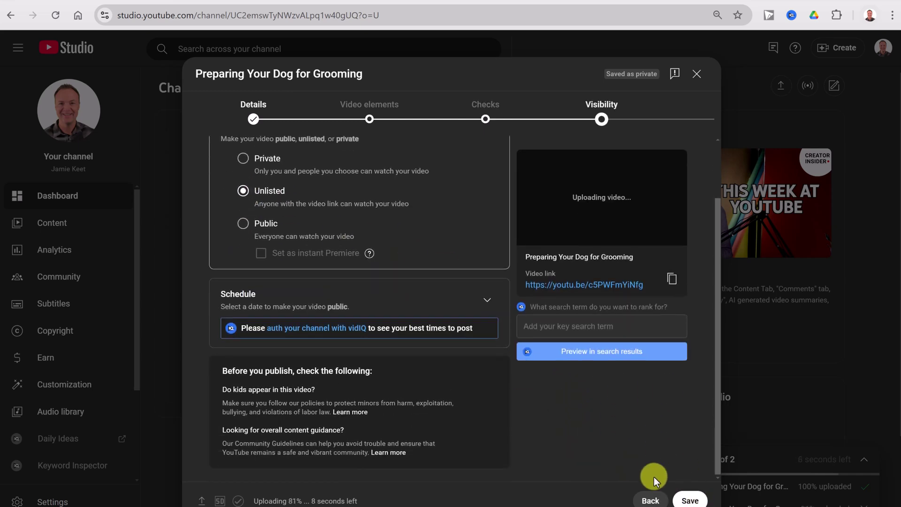
pyautogui.click(694, 502)
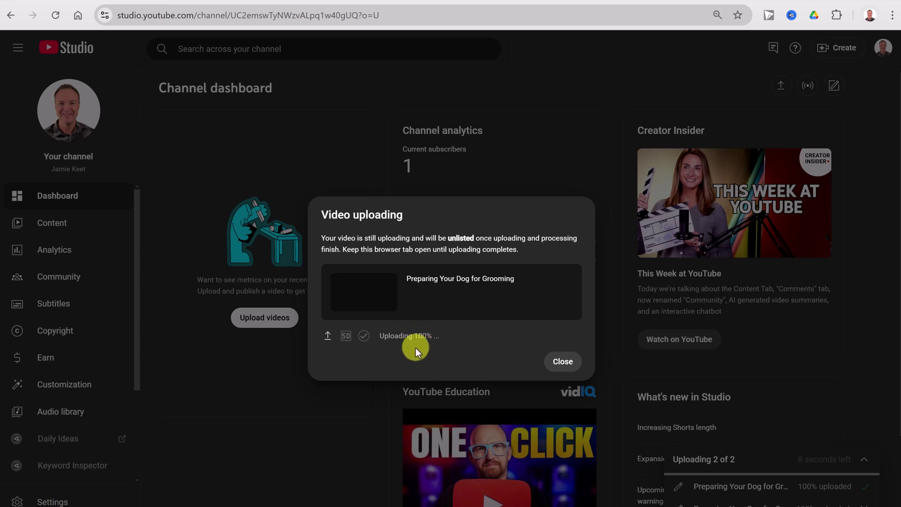
# Step: Dismiss the Video processing notice and view 'Preparing Your Dog for Grooming' in Channel content
pyautogui.click(565, 362)
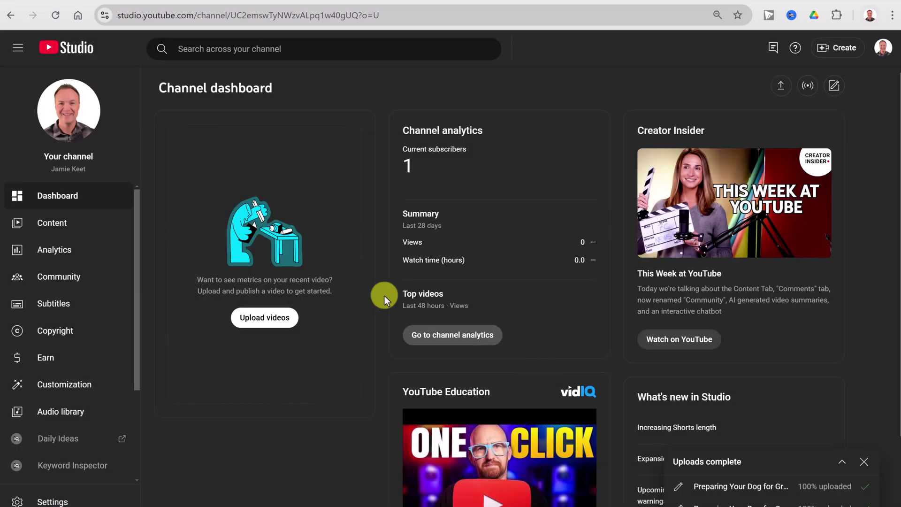
pyautogui.click(61, 230)
pyautogui.moveTo(301, 224)
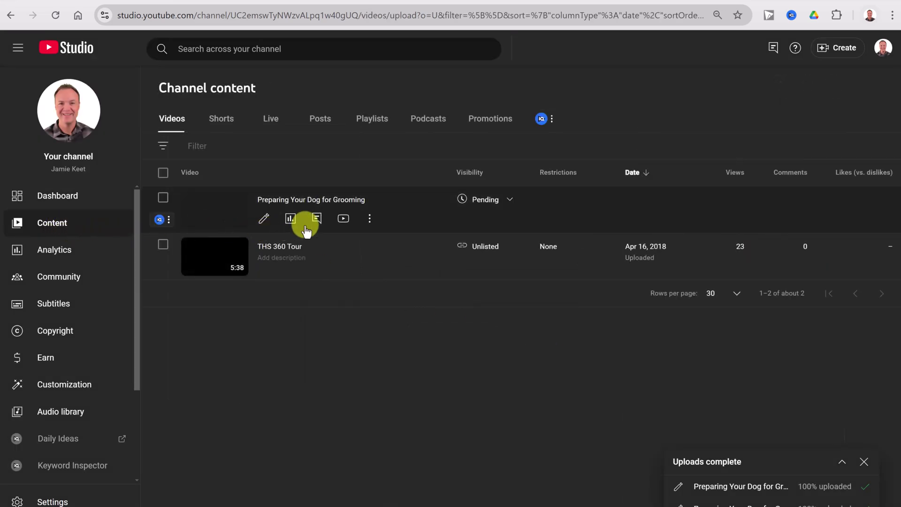